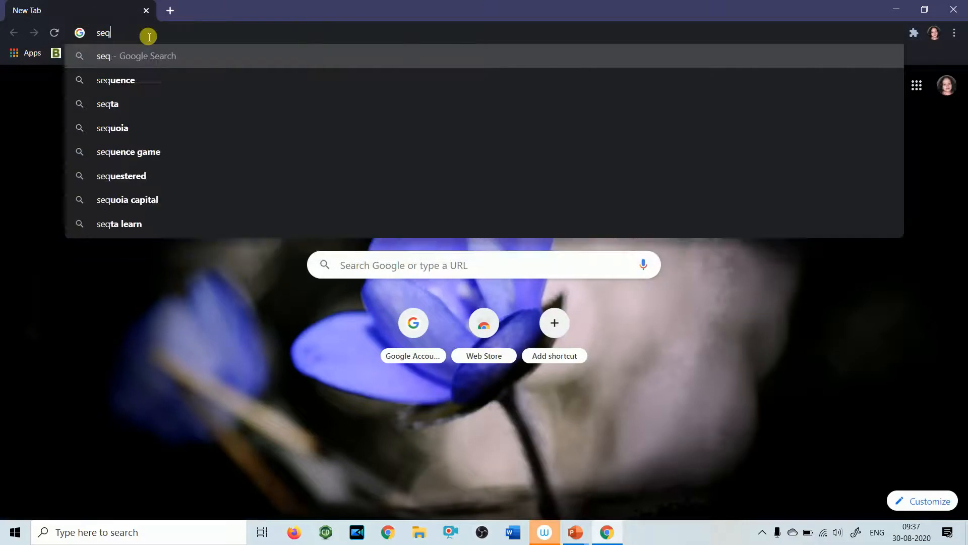
Step: Search the web for seqret and open the EMBOSS Seqret sequence format conversion page at EMBL-EBI
key("Return")
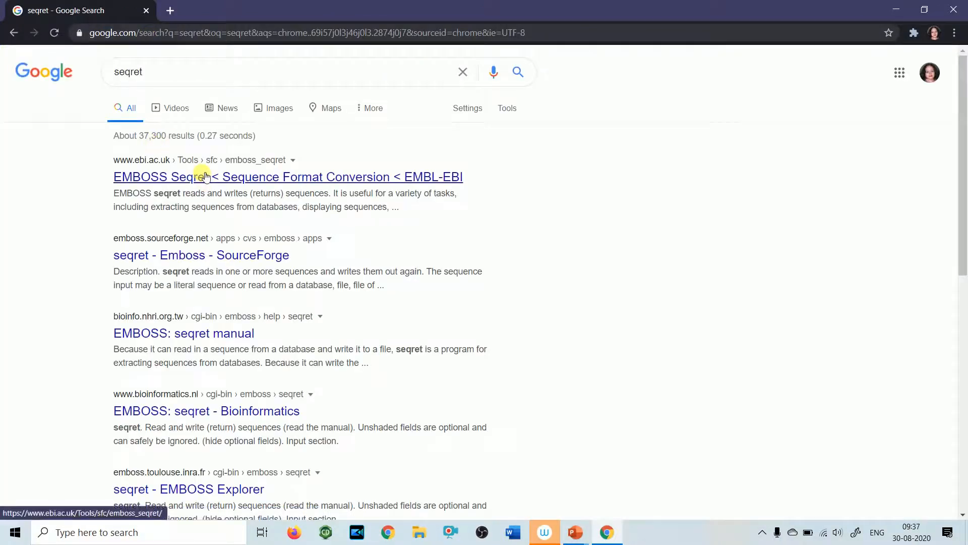
left_click(204, 185)
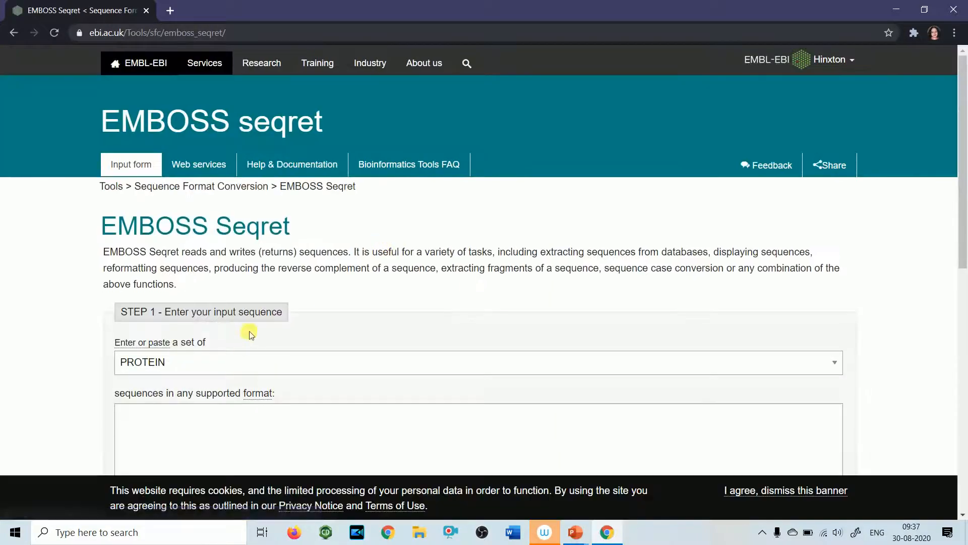
scroll(269, 313, "down", 2)
scroll(269, 312, "down", 3)
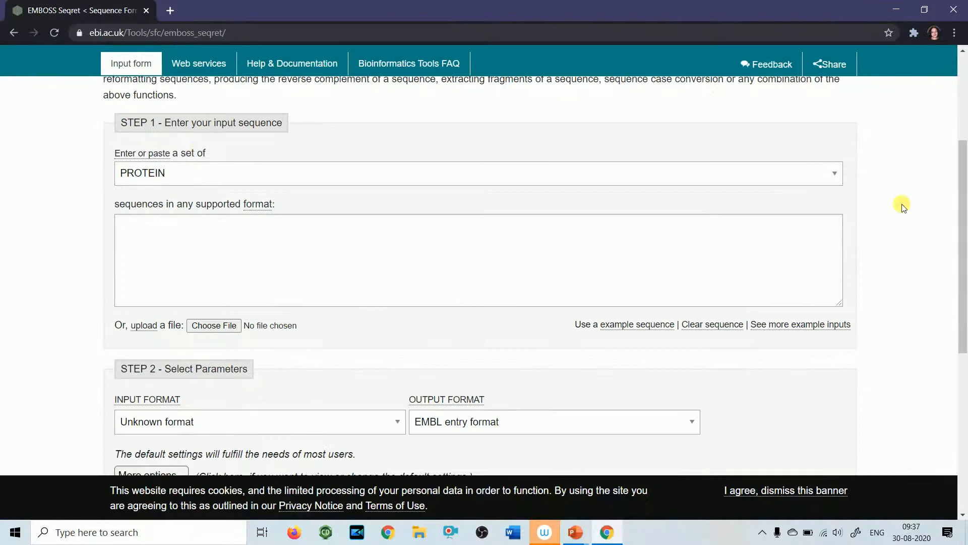
Step: Check the sequence types offered for the input sequence, leaving PROTEIN selected
scroll(780, 194, "up", 3)
left_click(838, 299)
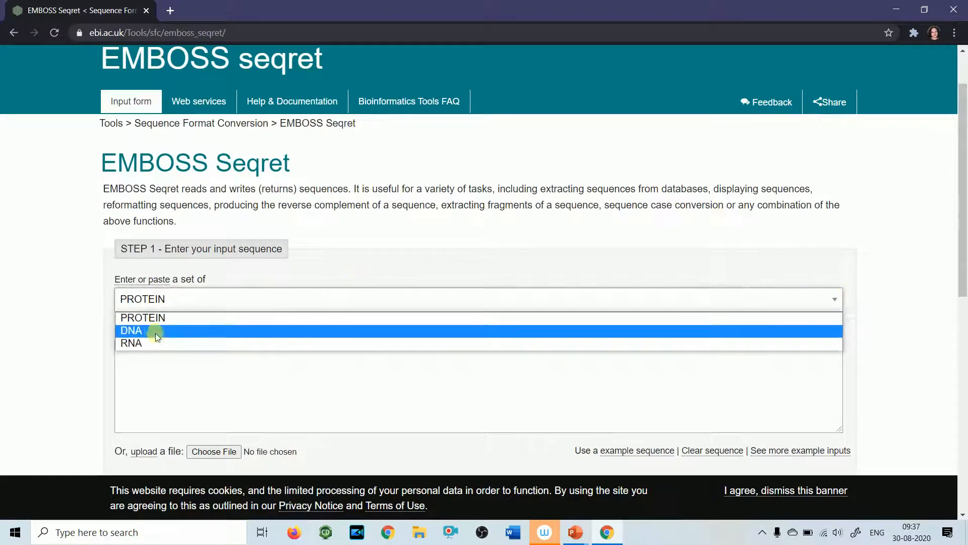
left_click(92, 346)
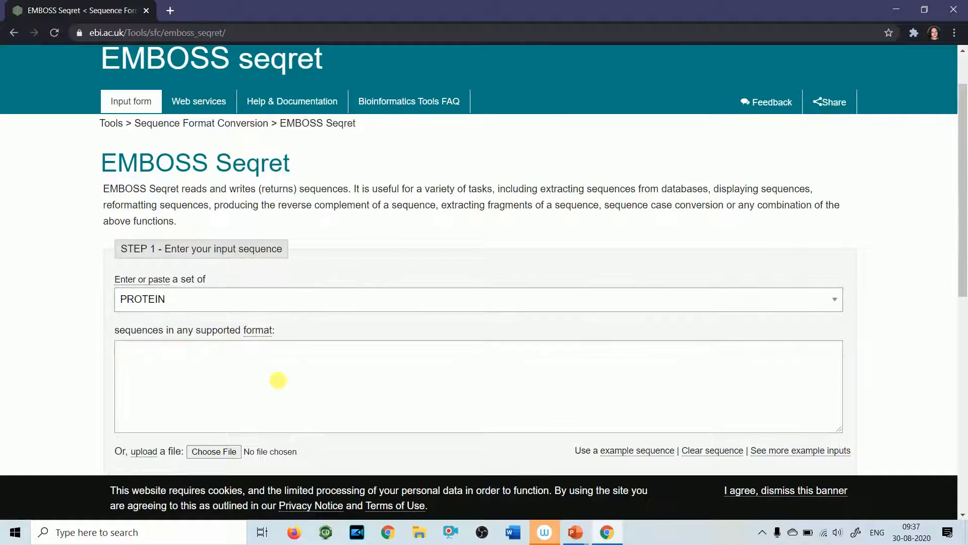
scroll(236, 244, "down", 3)
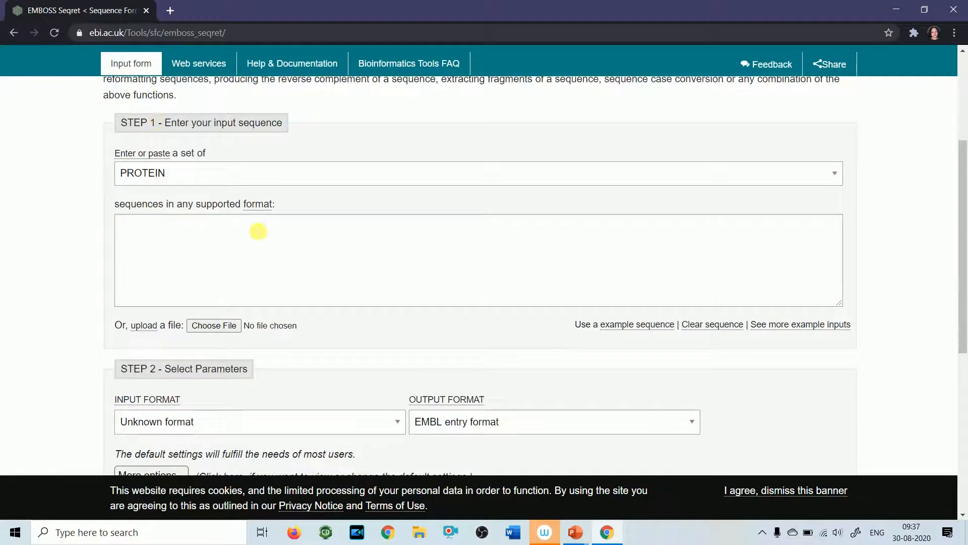
scroll(290, 369, "up", 3)
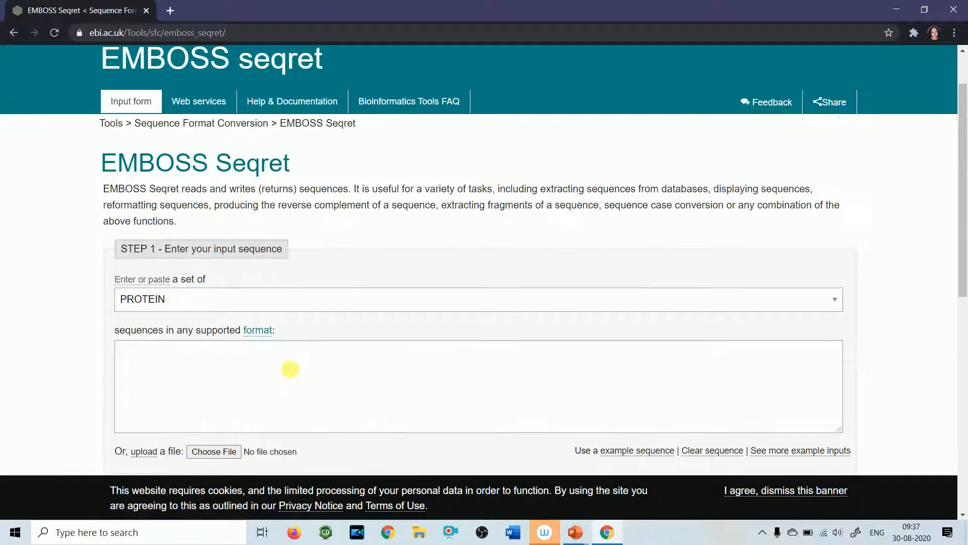
Step: Open the UniProtKB results for "homo sapiens gelsolin cDNA" in a new browser tab
left_click(170, 10)
type("unipr")
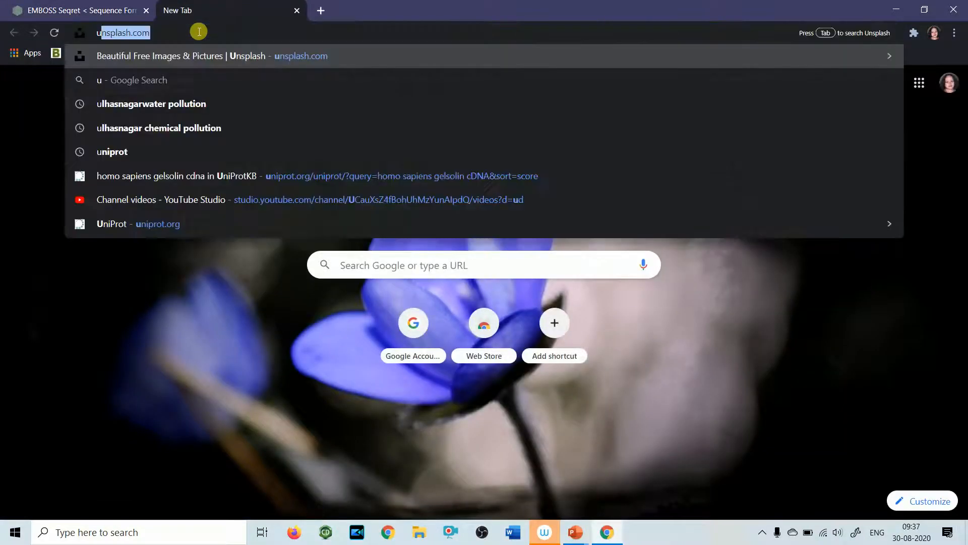
type("ot")
key("Return")
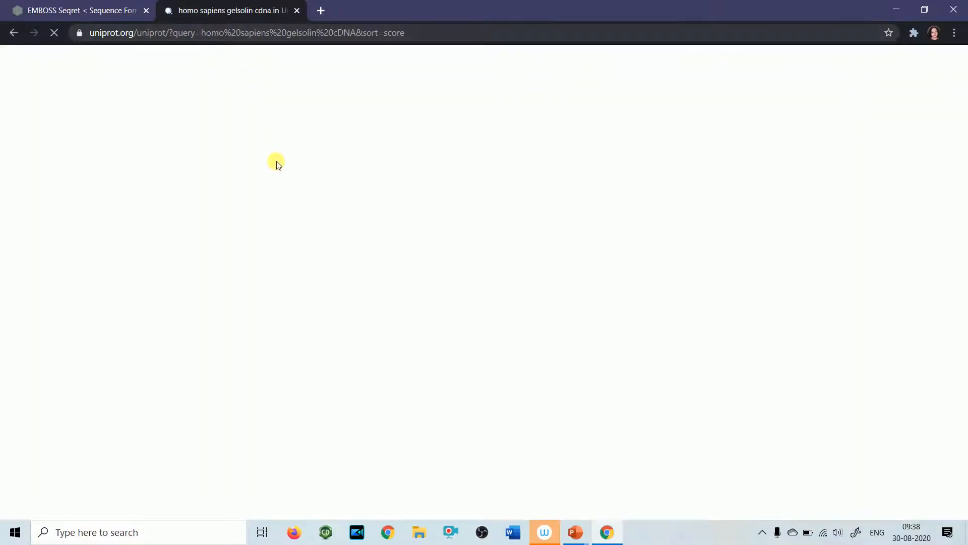
Step: Select the human Gelsolin entry P06396 and download it as uncompressed FASTA (canonical)
scroll(212, 232, "down", 3)
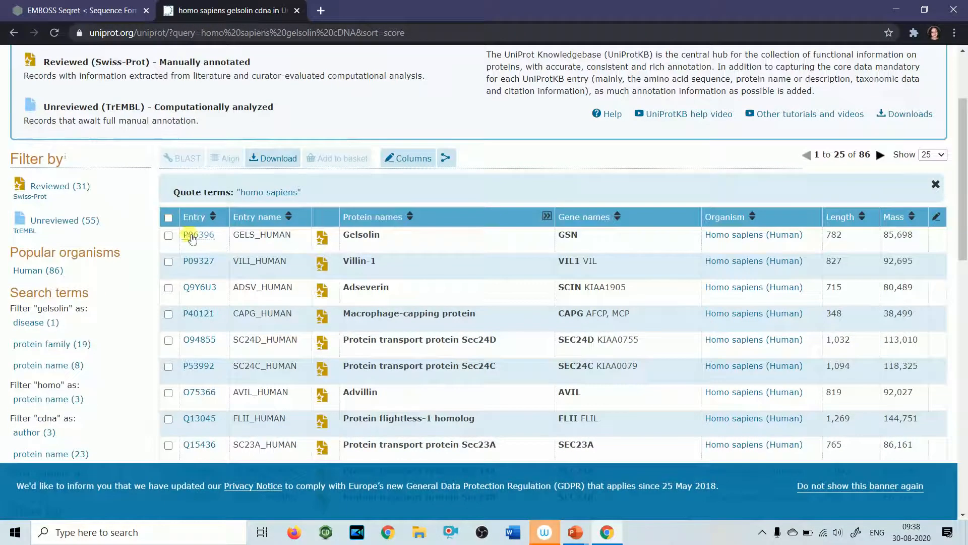
left_click(169, 236)
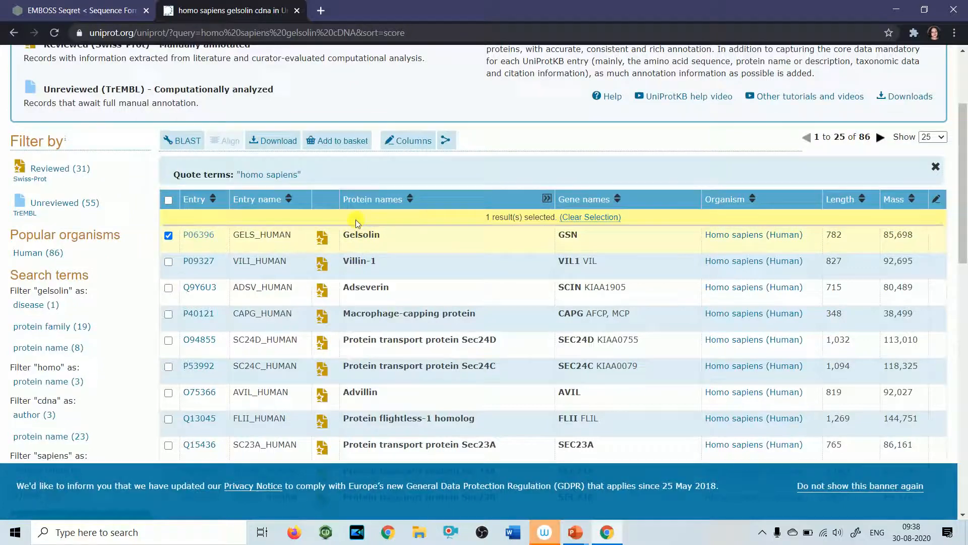
left_click(263, 140)
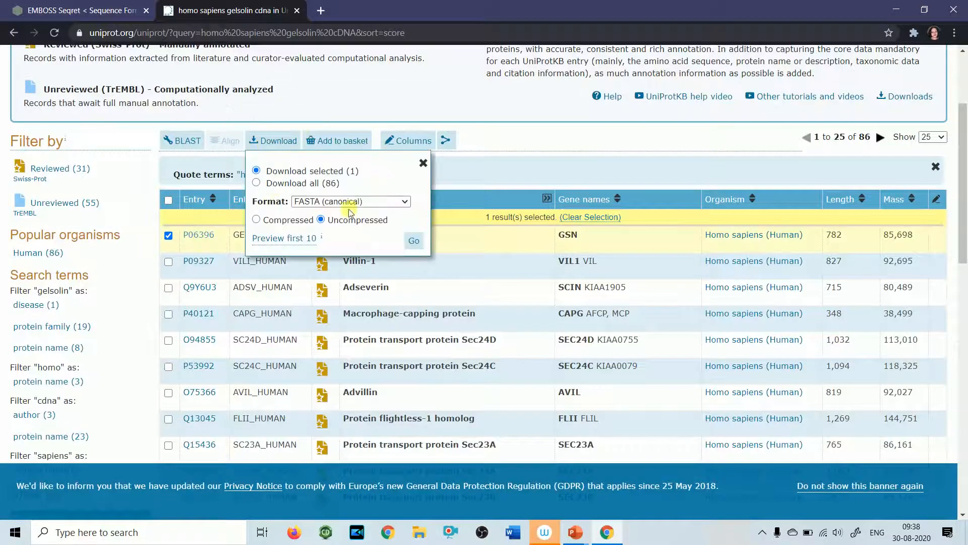
left_click(414, 241)
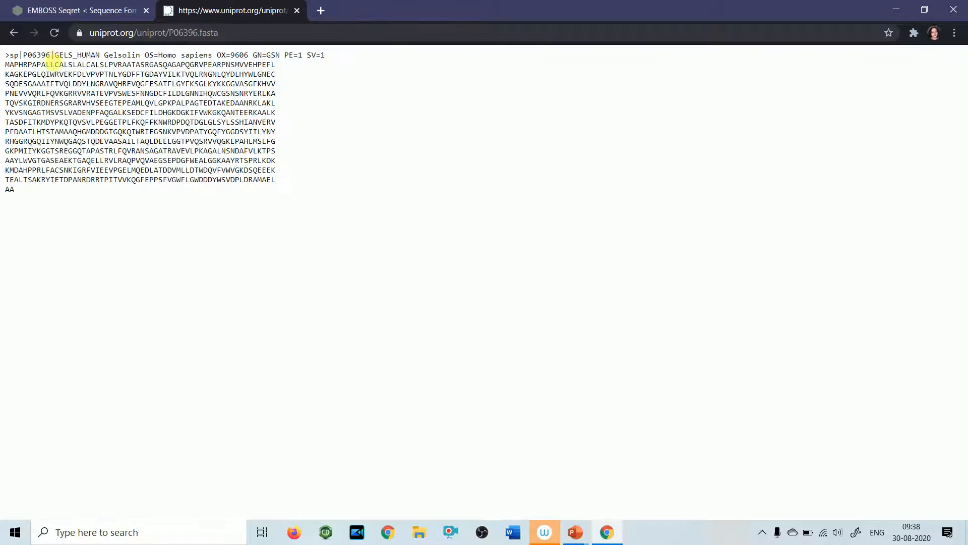
Step: Copy the entire Gelsolin FASTA record and paste it into the EMBOSS Seqret input sequence field
key("ctrl+a")
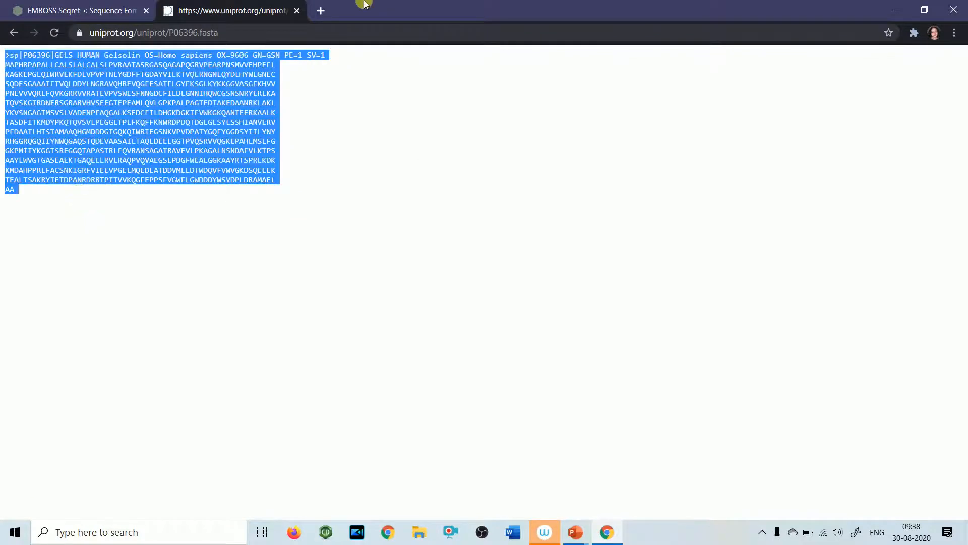
left_click(85, 10)
left_click(223, 420)
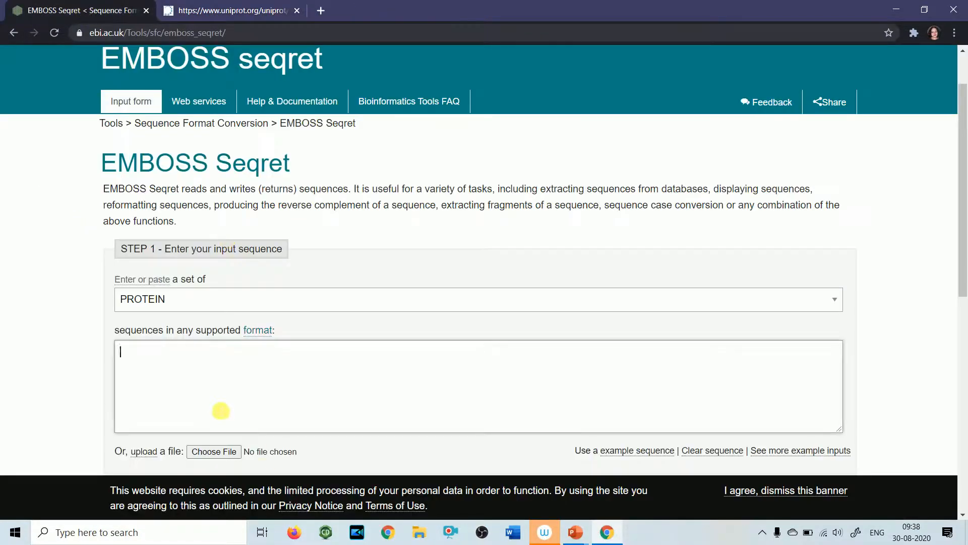
key("ctrl+v")
Step: Try to convert the protein sequence with Unknown format as input and EMBL entry format as output
scroll(312, 338, "down", 5)
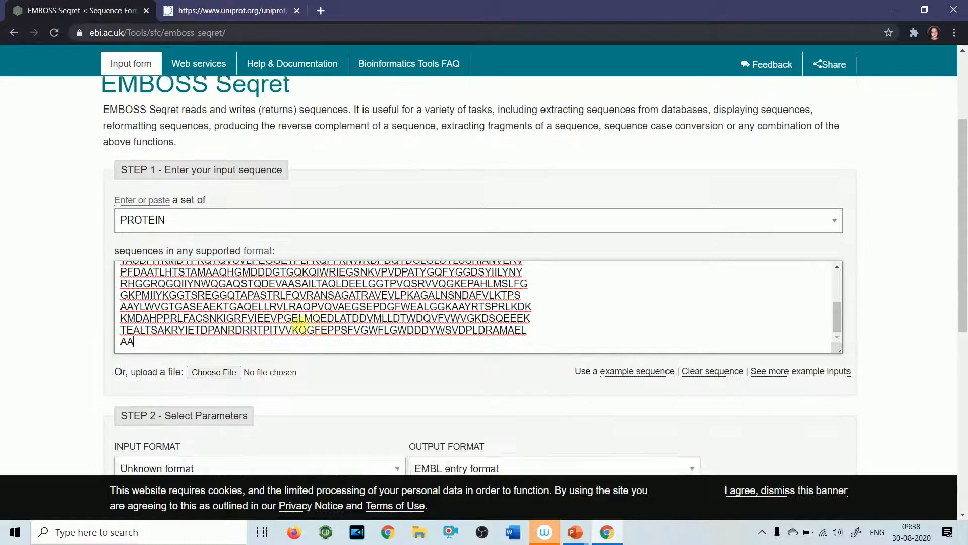
scroll(186, 325, "down", 4)
left_click(138, 253)
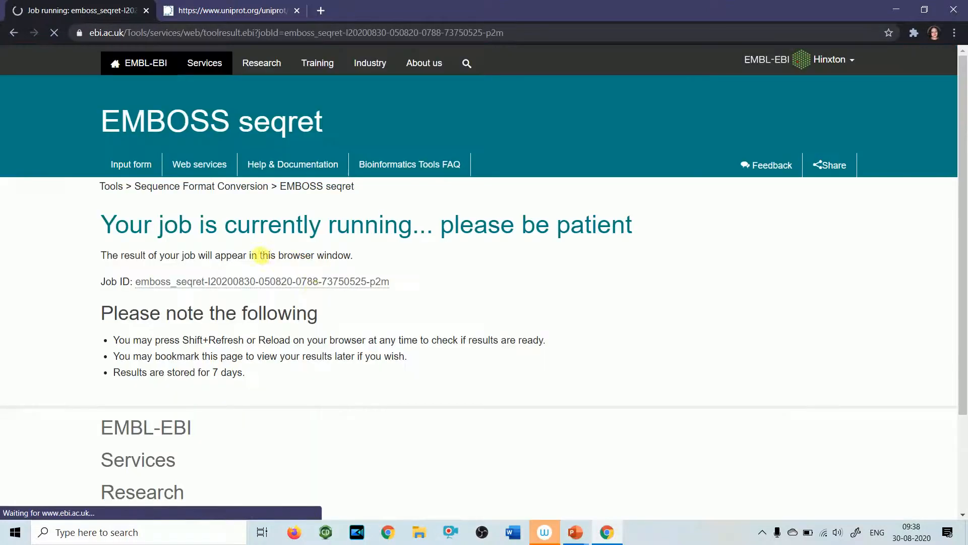
Step: Read the tool error details of the job and return to the Seqret input form
scroll(325, 318, "down", 1)
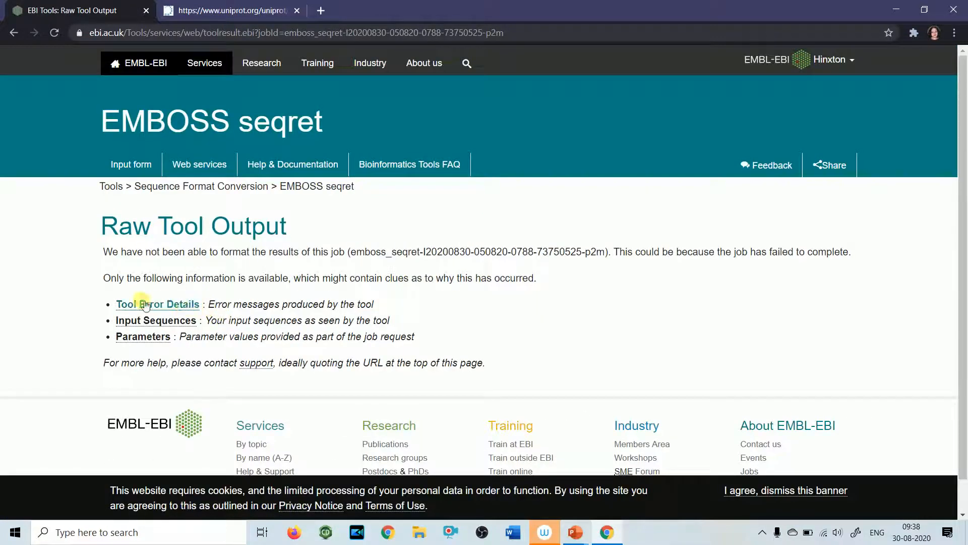
left_click(175, 304)
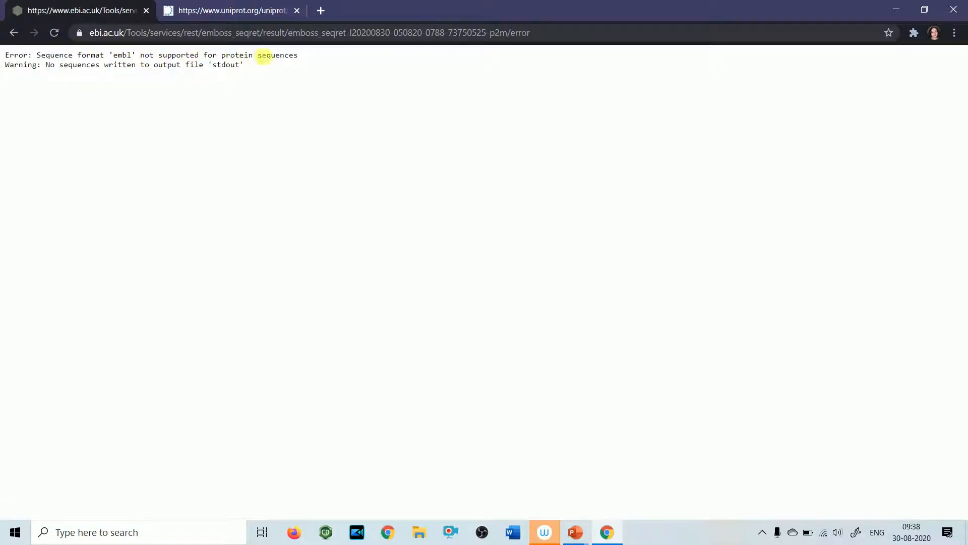
left_click(14, 33)
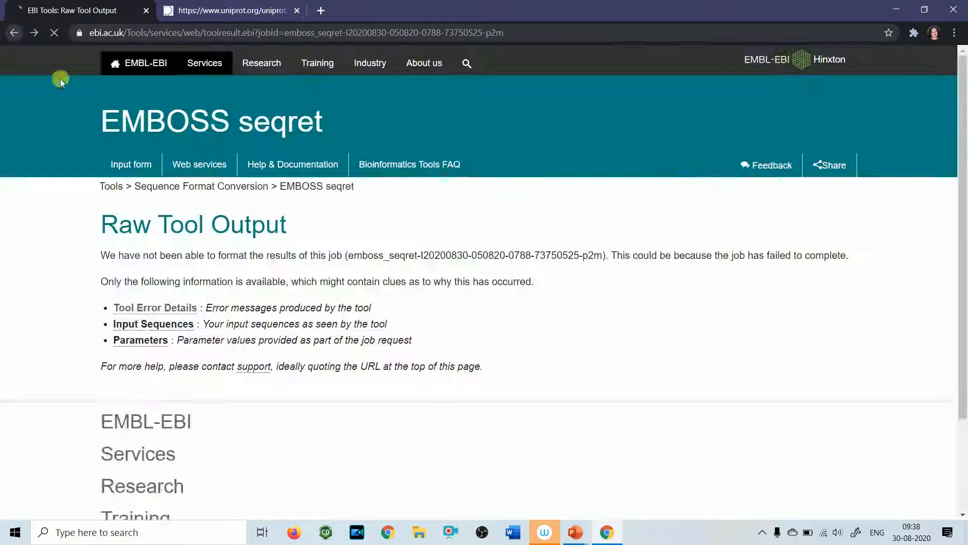
left_click(14, 33)
Step: Examine the pasted protein sequence, its sequence type and the input and output format settings on the form
scroll(209, 187, "up", 3)
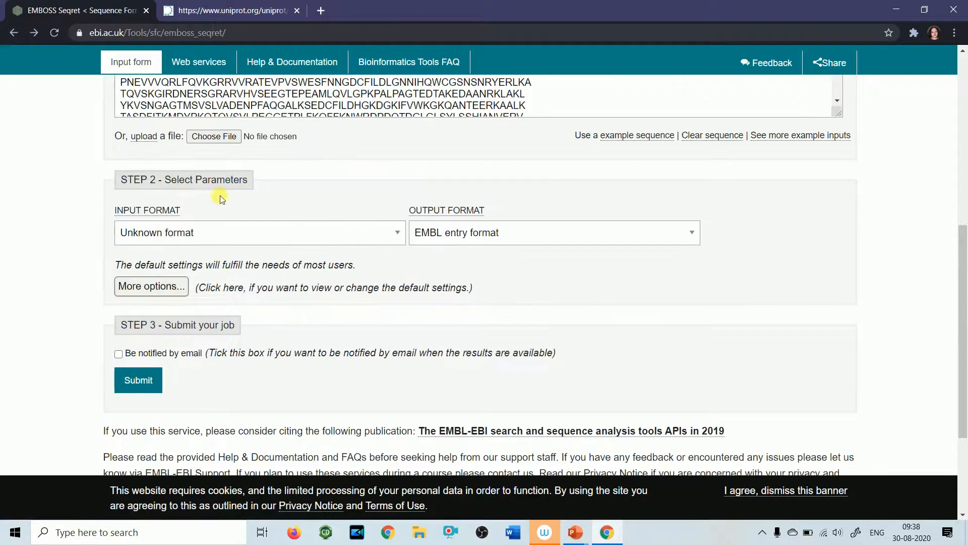
scroll(267, 202, "up", 3)
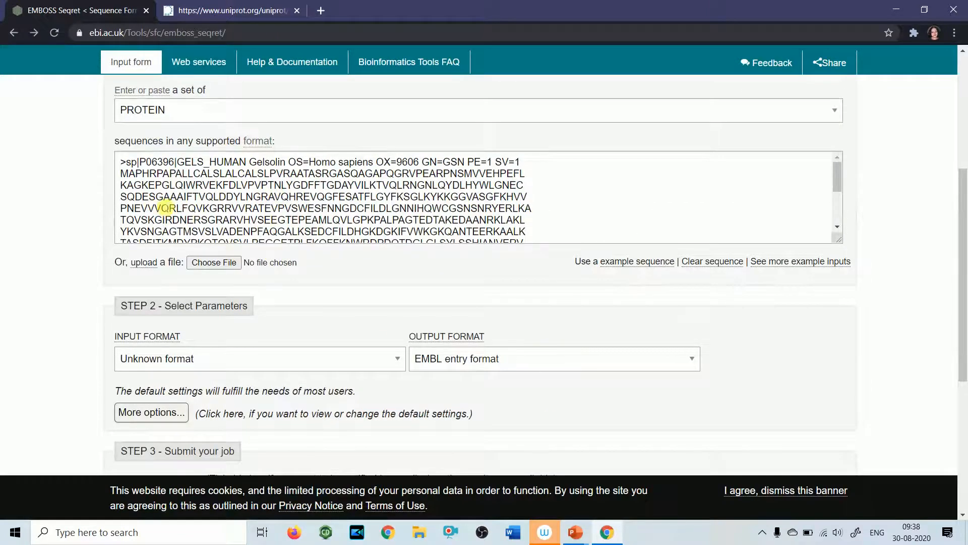
scroll(165, 207, "up", 3)
scroll(457, 342, "down", 5)
scroll(320, 325, "down", 3)
scroll(334, 301, "up", 4)
scroll(333, 301, "down", 3)
scroll(237, 303, "down", 3)
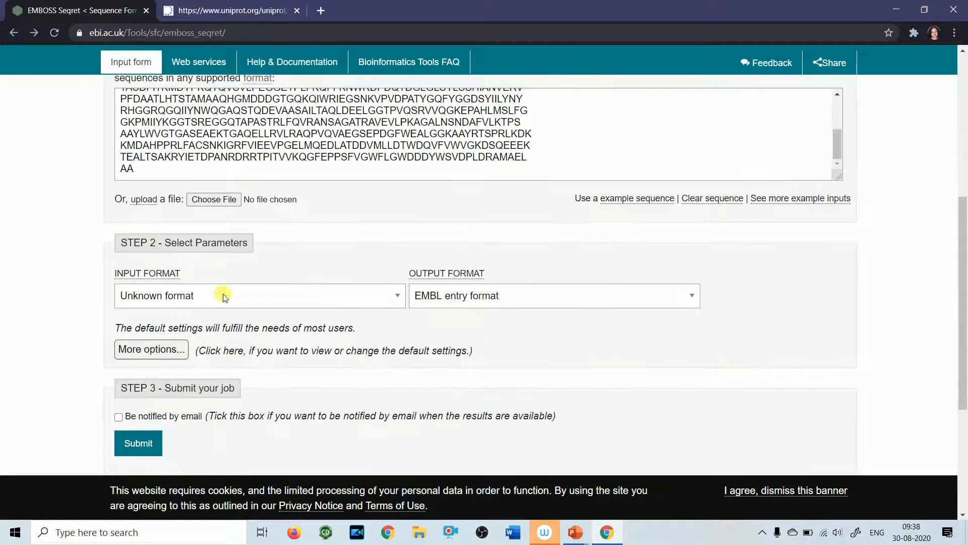
Step: Set the output format to GCG sequence format and submit the conversion job
left_click(640, 298)
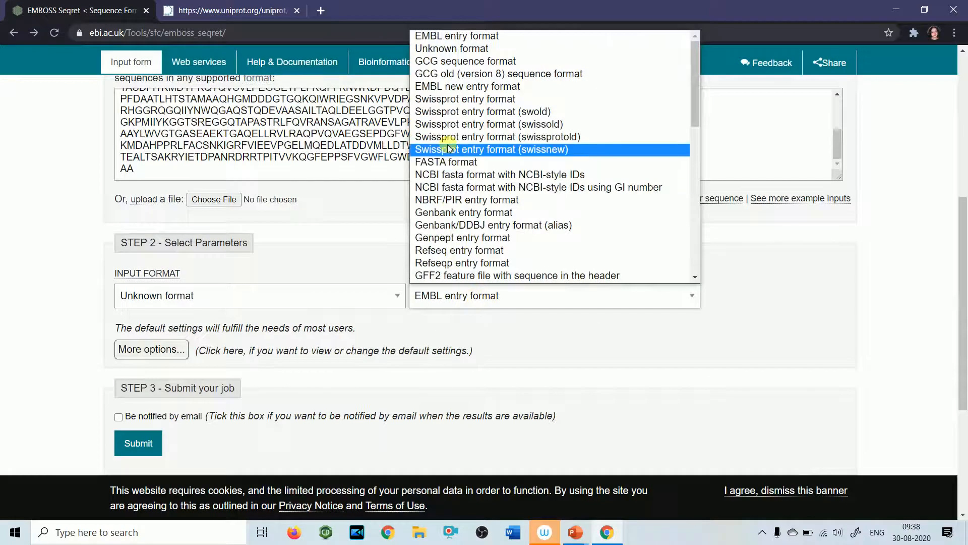
left_click(474, 62)
scroll(121, 432, "down", 1)
left_click(135, 377)
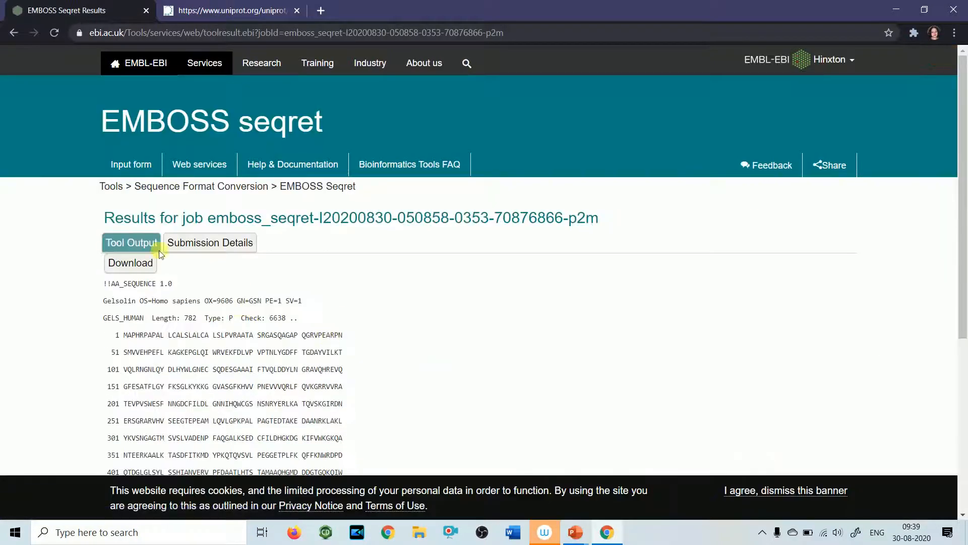
Step: Inspect the converted sequence, including its downloadable raw output, and return to the Seqret input form
scroll(363, 256, "down", 6)
scroll(329, 247, "up", 4)
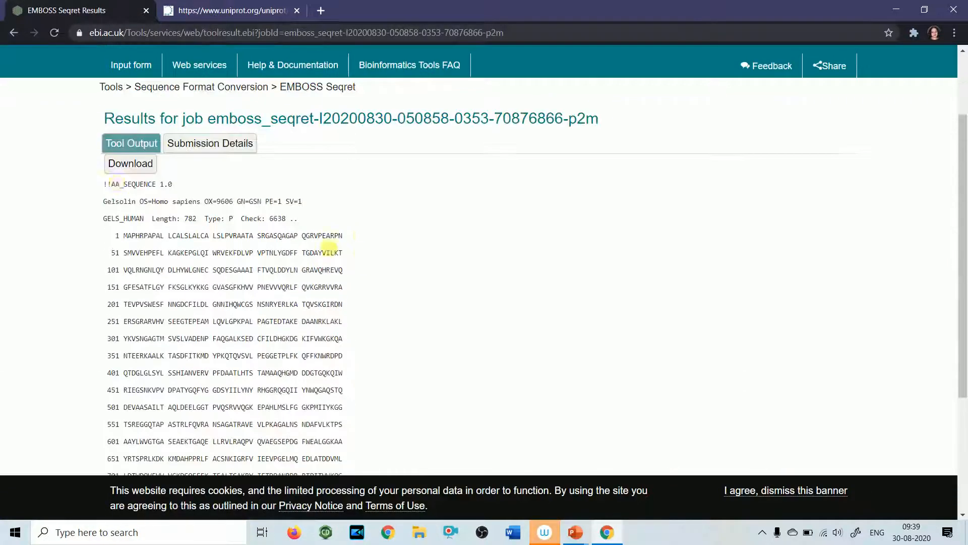
left_click(130, 163)
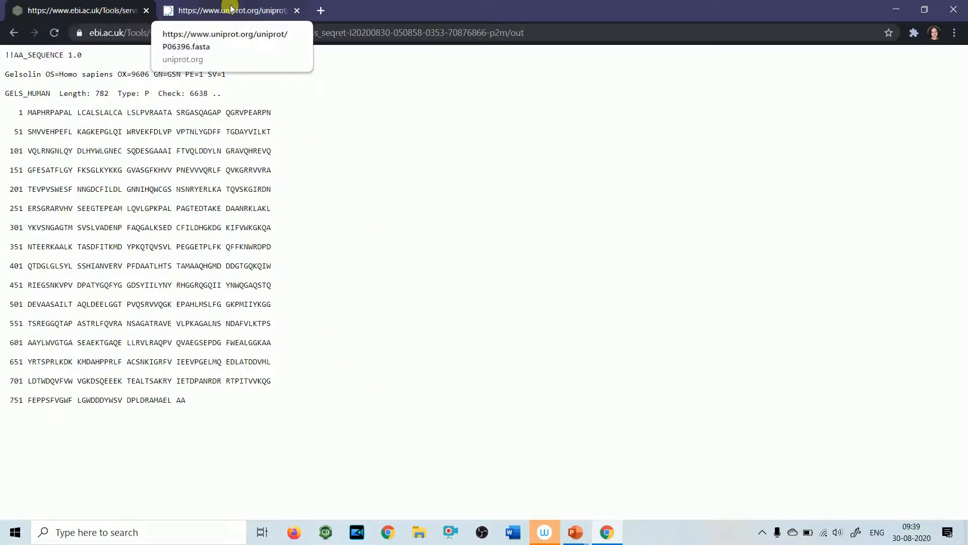
left_click(13, 33)
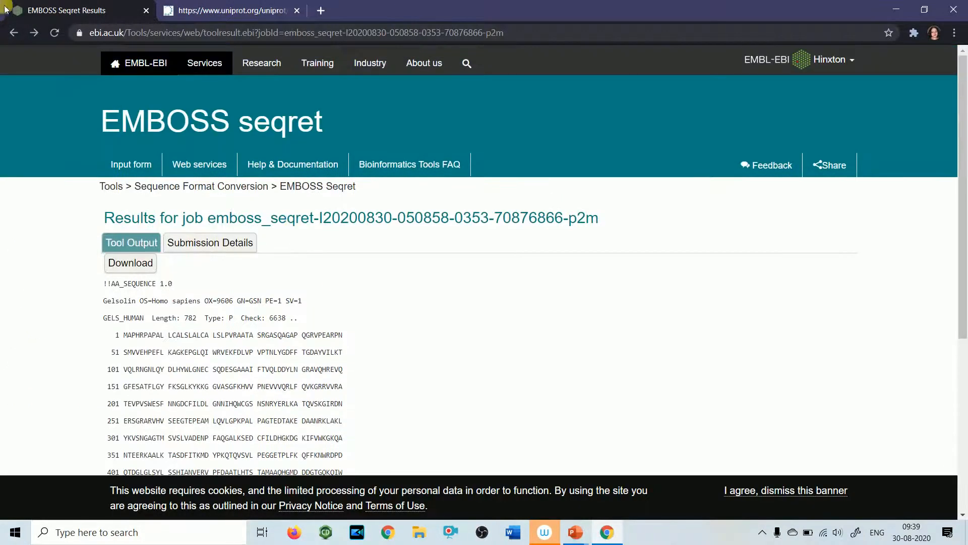
left_click(13, 32)
scroll(247, 112, "up", 5)
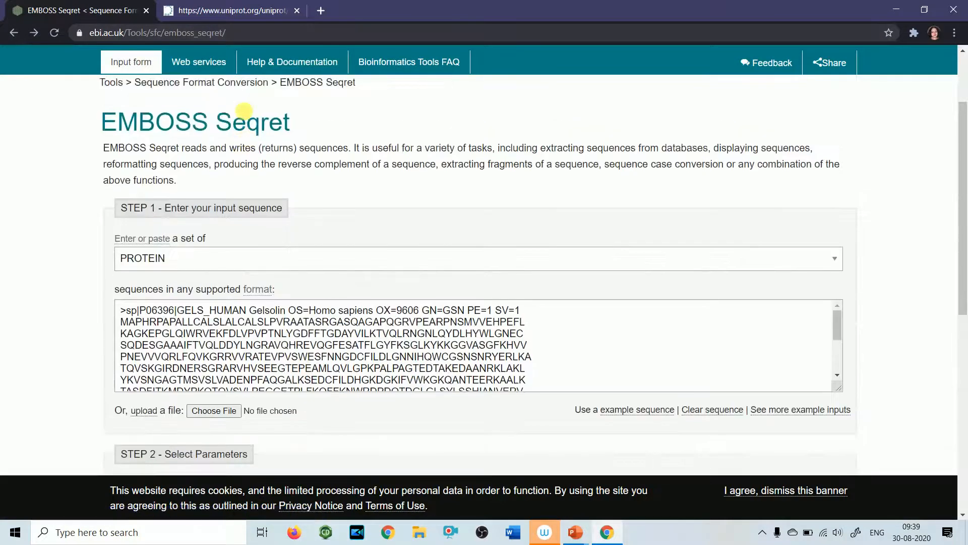
Step: Search the web for NCBI in a new tab and open its Nucleotide database
left_click(322, 10)
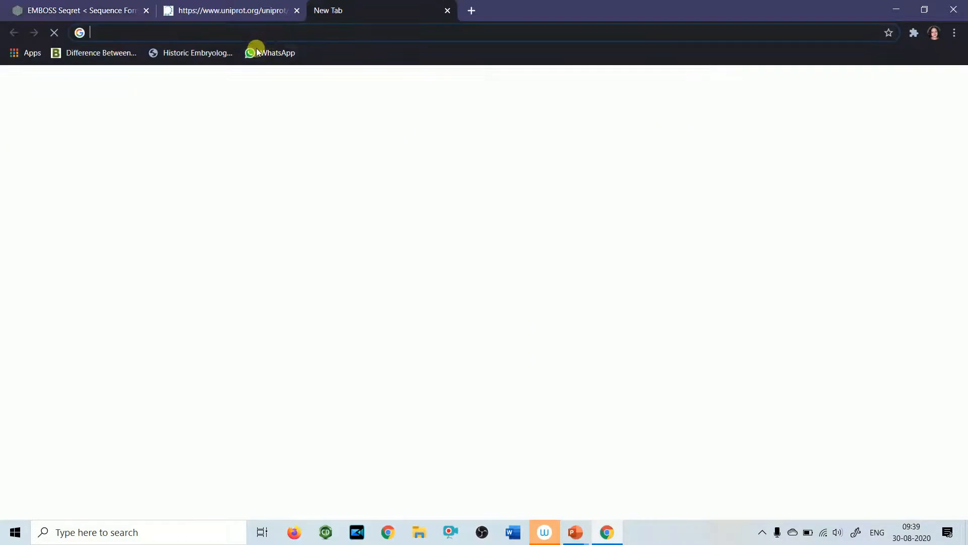
type("NCBI")
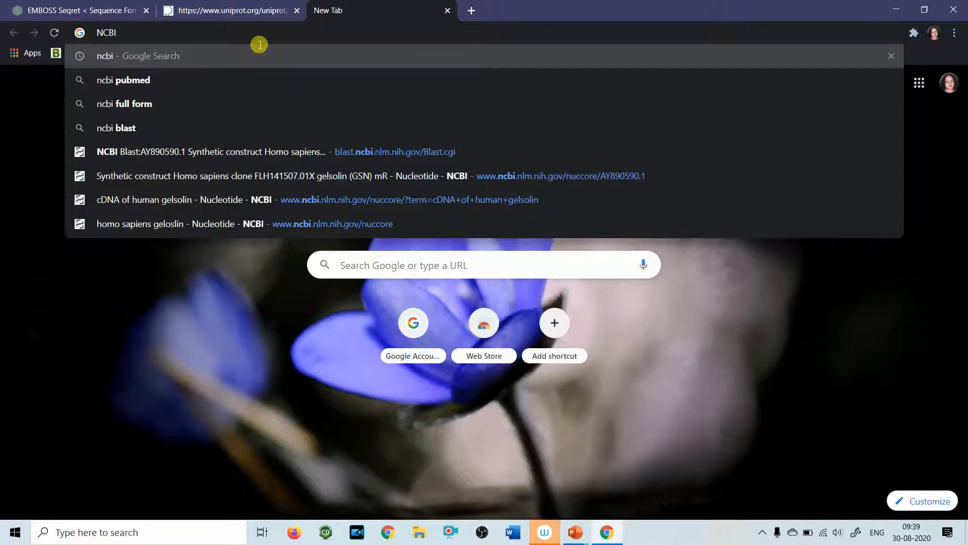
key("Return")
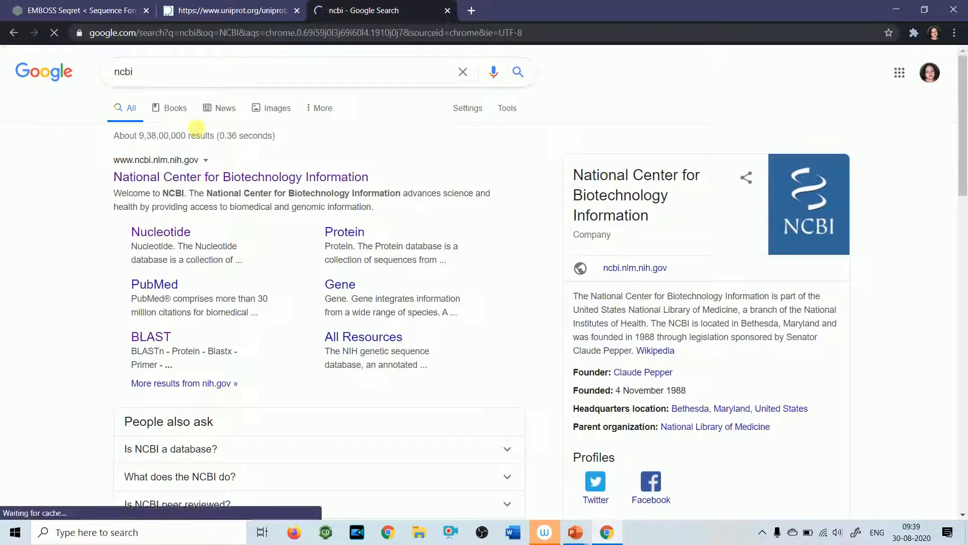
left_click(158, 231)
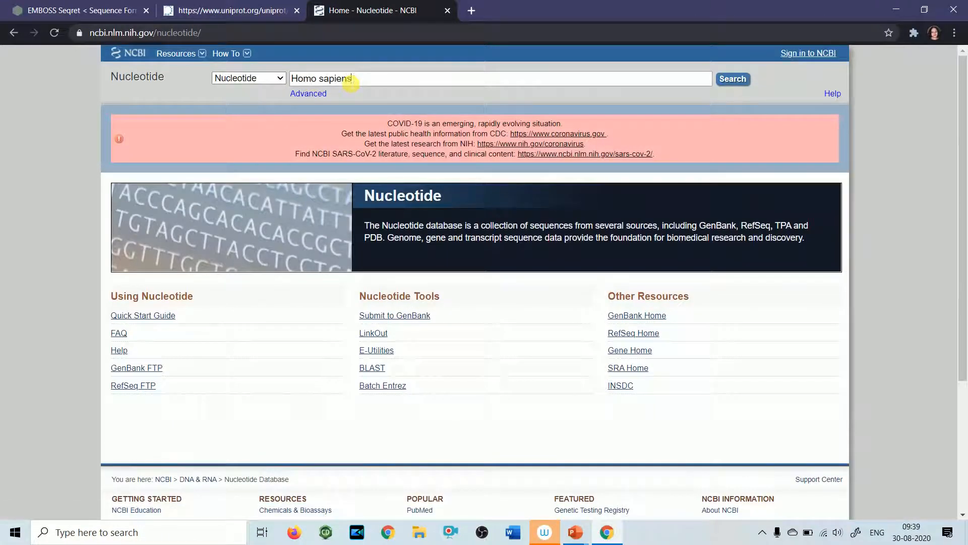
Step: Search the Nucleotide database for "Homo sapiens gelsolin"
type("gelso")
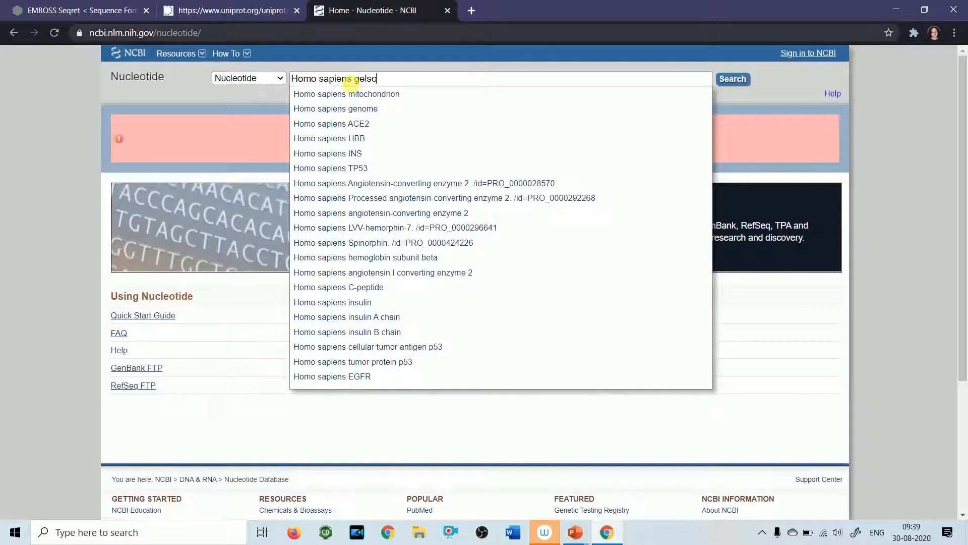
type("l")
key("Return")
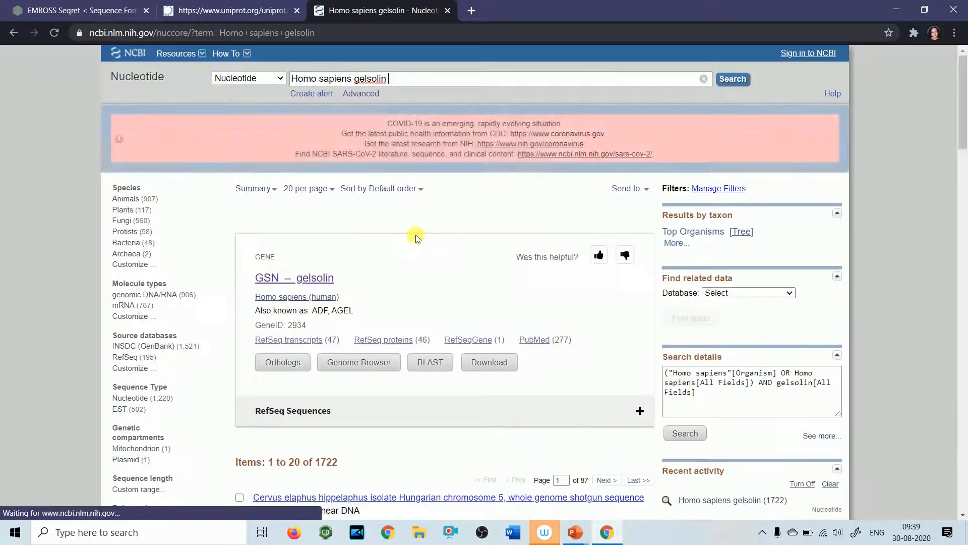
Step: Find the human gelsolin clone FLH141507.01X (GSN) mRNA, complete cds, among the Nucleotide results and open its record
scroll(415, 233, "down", 3)
scroll(395, 228, "down", 3)
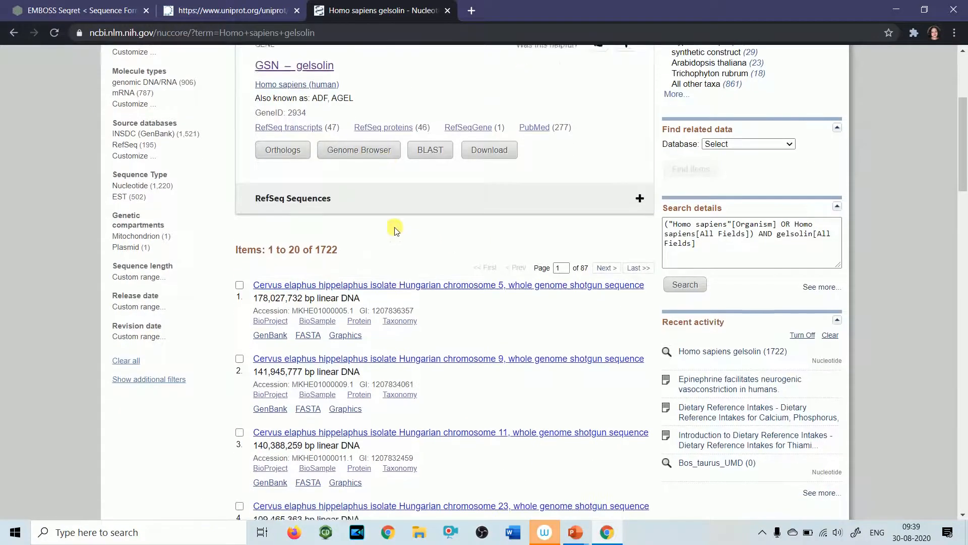
scroll(395, 229, "up", 6)
scroll(402, 234, "down", 5)
scroll(408, 236, "down", 11)
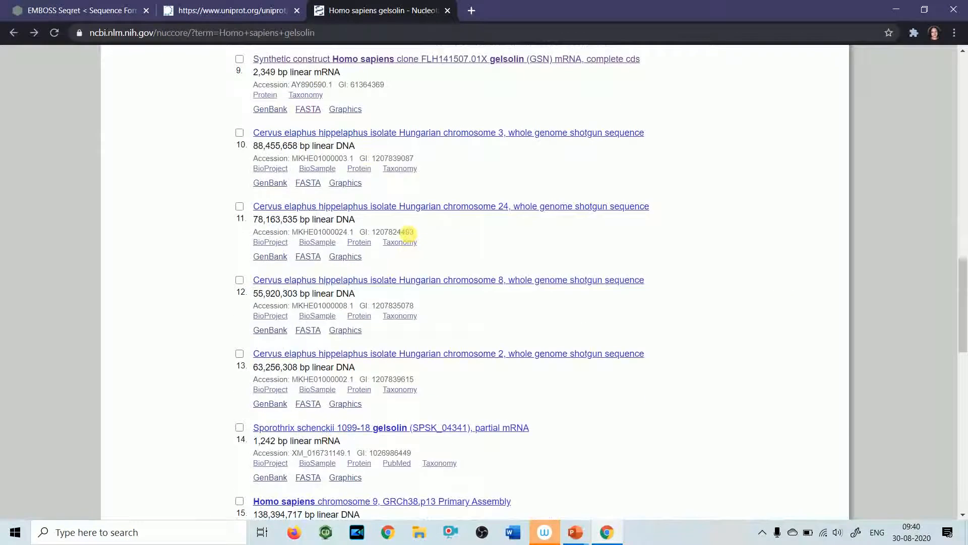
scroll(408, 233, "up", 1)
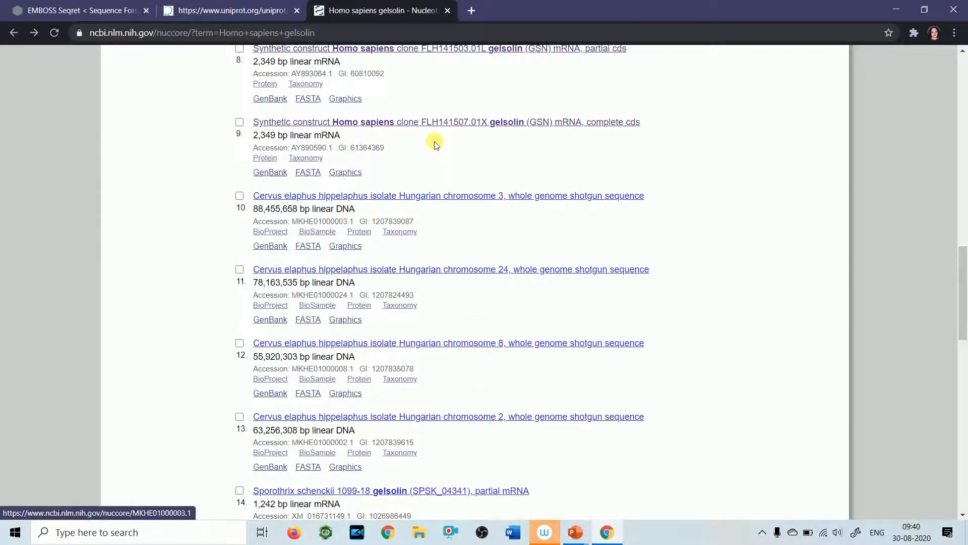
left_click(467, 124)
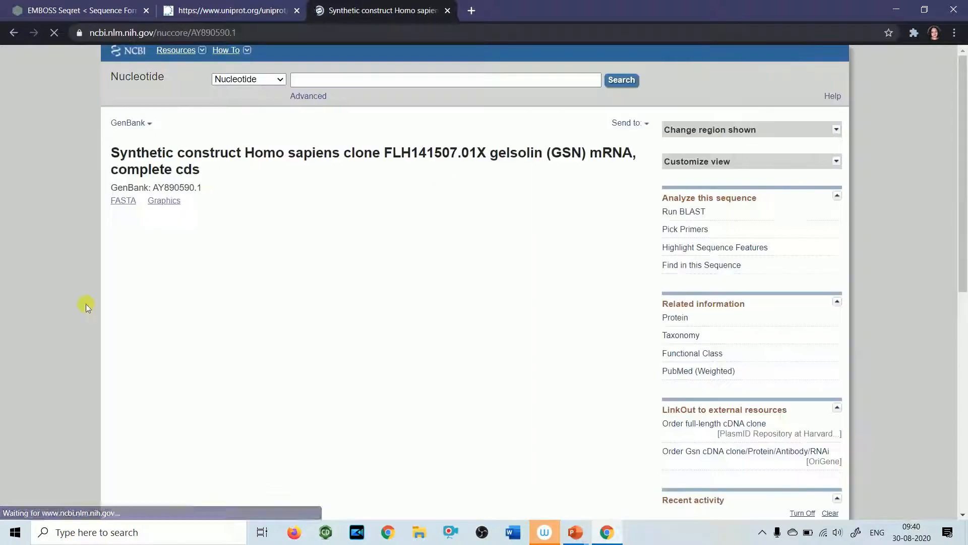
Step: Look over the GenBank record down to its nucleotide sequence and display the record in FASTA format
scroll(279, 284, "down", 20)
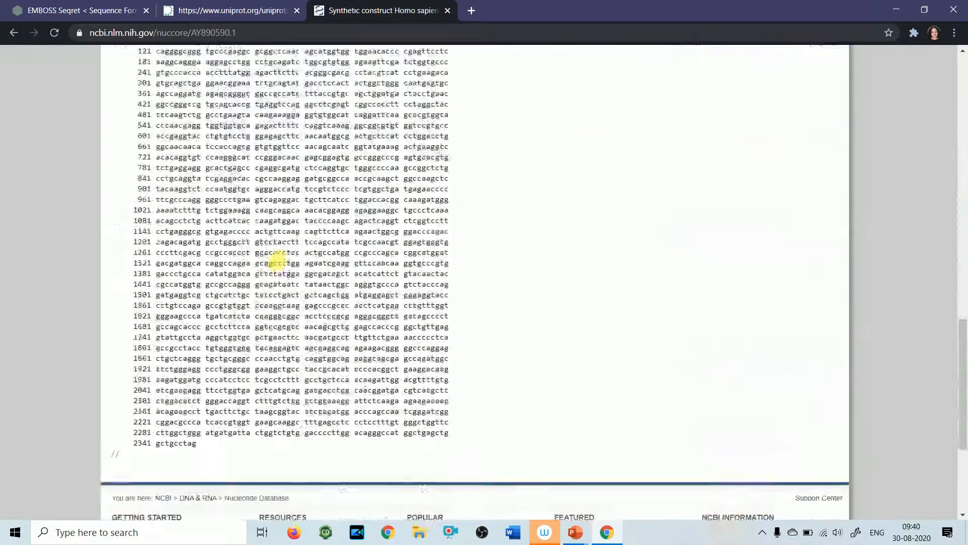
scroll(277, 255, "up", 10)
scroll(143, 256, "up", 20)
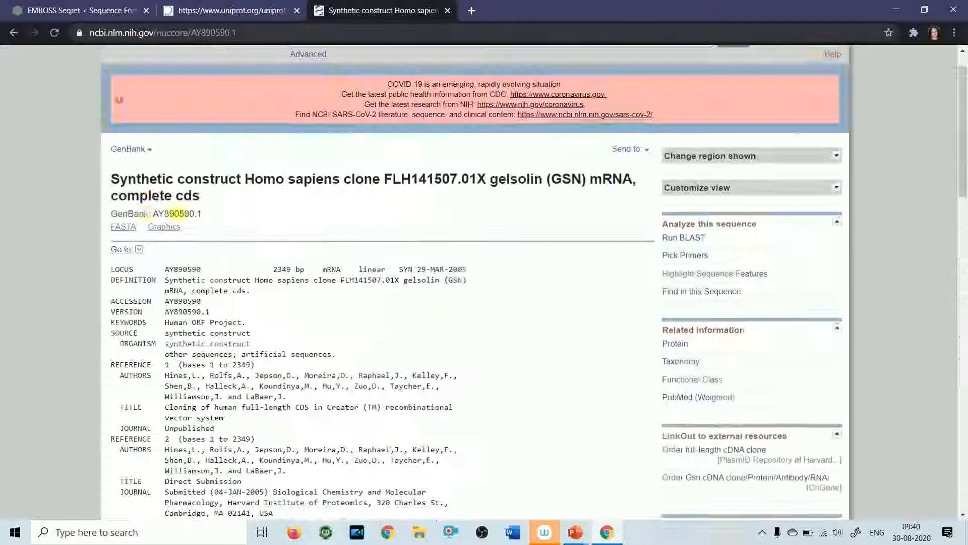
left_click(123, 227)
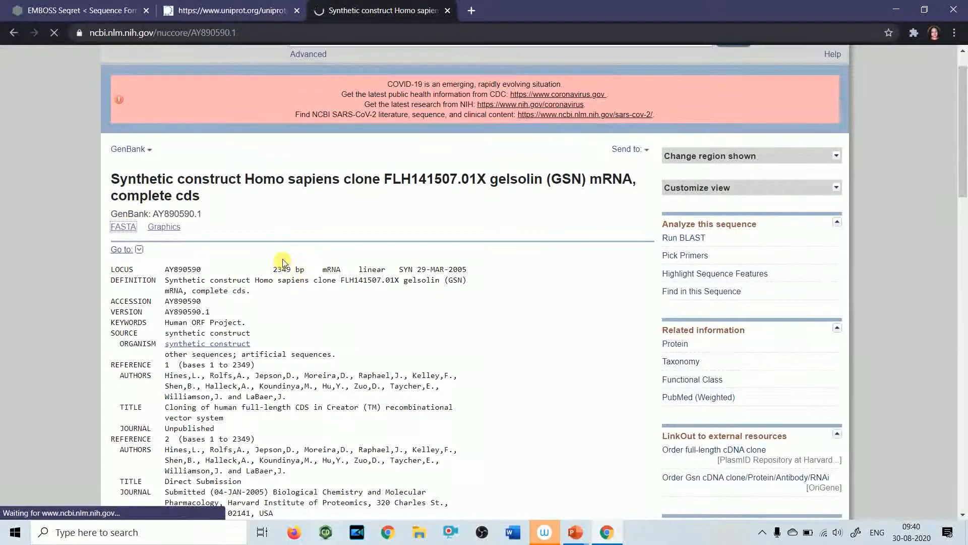
Step: Copy the complete FASTA sequence of AY890590.1, including its header line
scroll(291, 266, "down", 3)
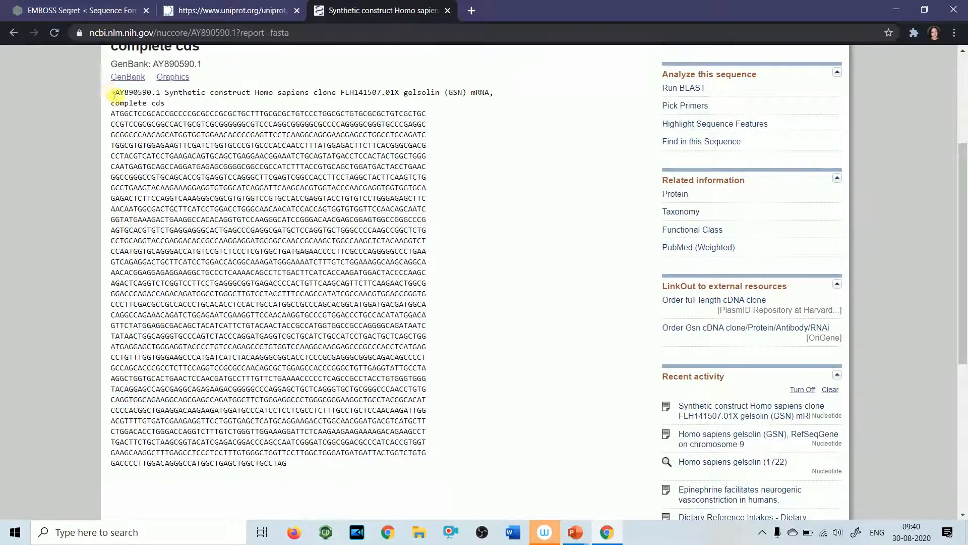
left_click_drag(113, 92, 217, 484)
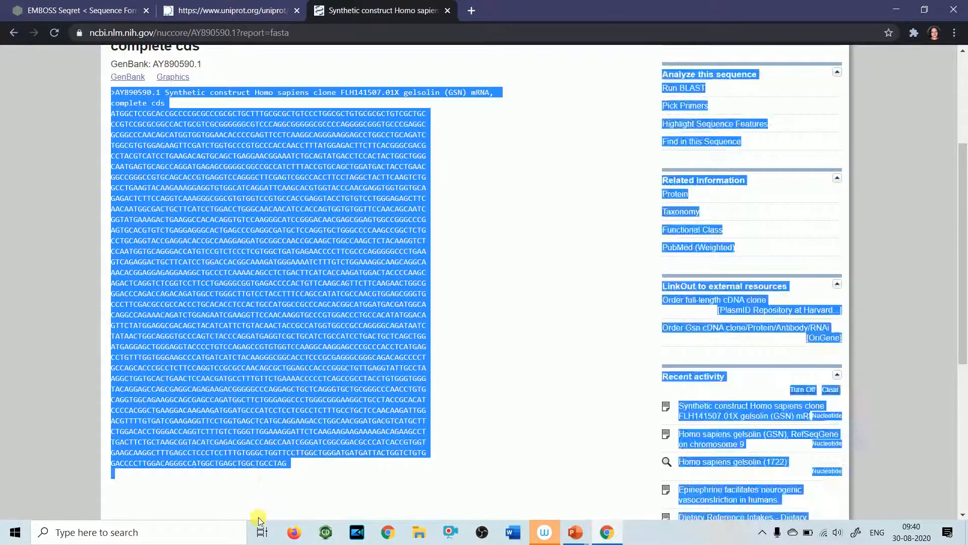
scroll(256, 503, "down", 3)
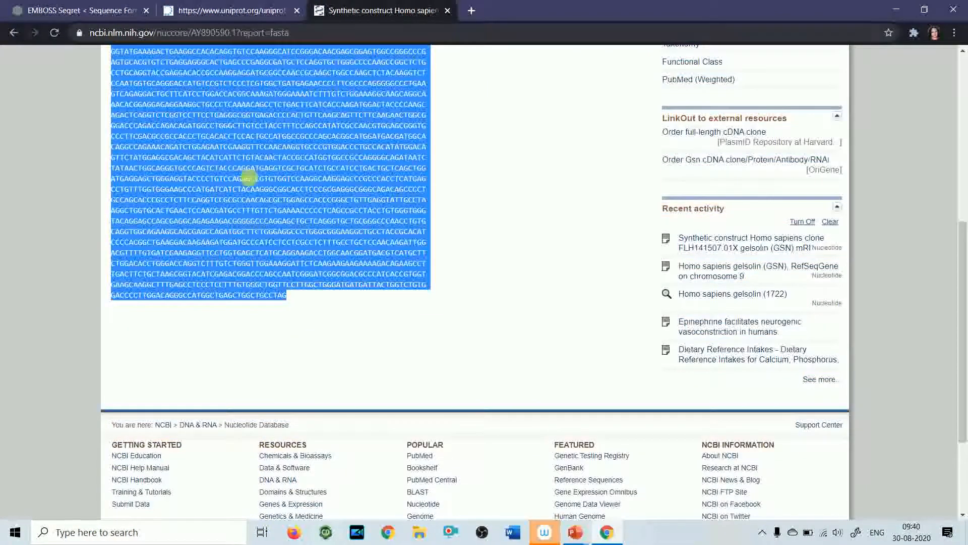
scroll(305, 276, "up", 7)
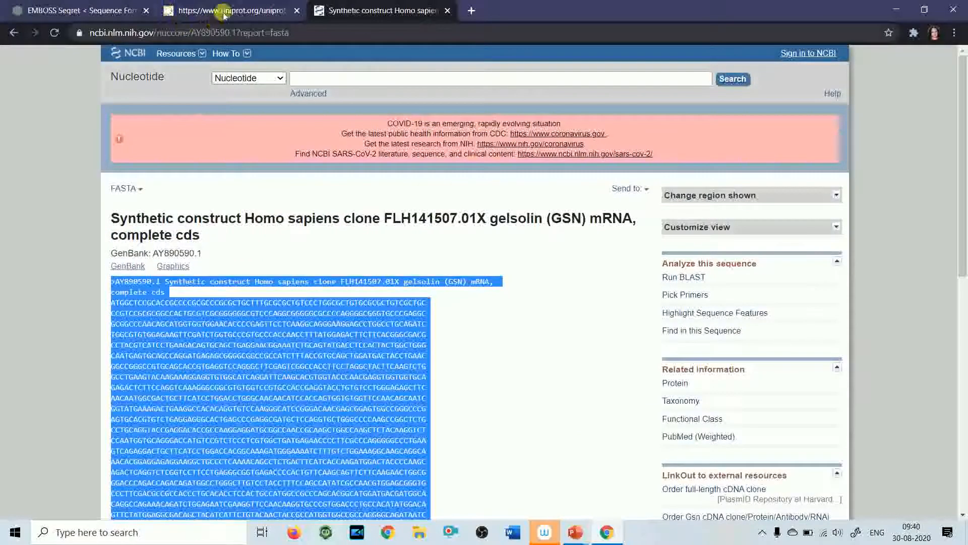
Step: Replace the protein sequence in the EMBOSS Seqret input form with the copied gelsolin sequence and set the sequence type to DNA
left_click(196, 10)
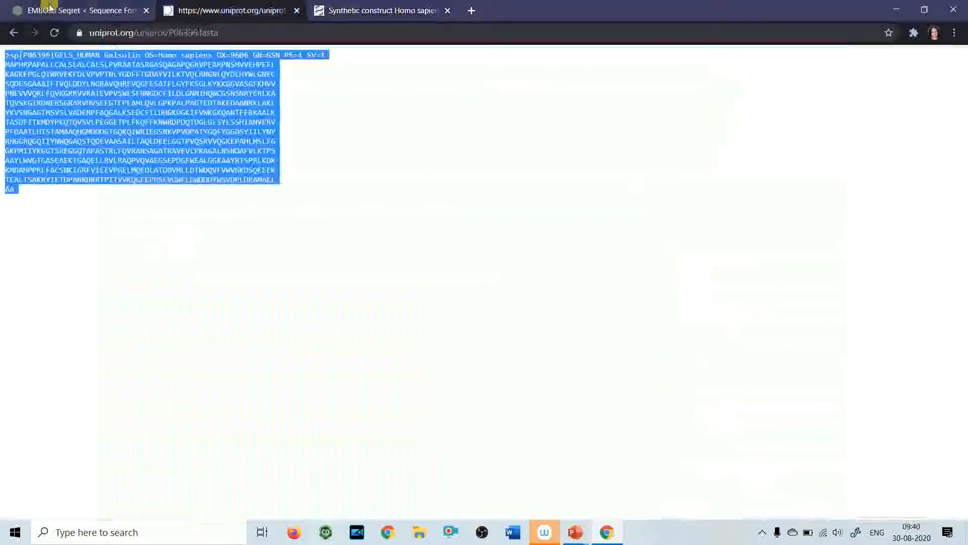
left_click(67, 19)
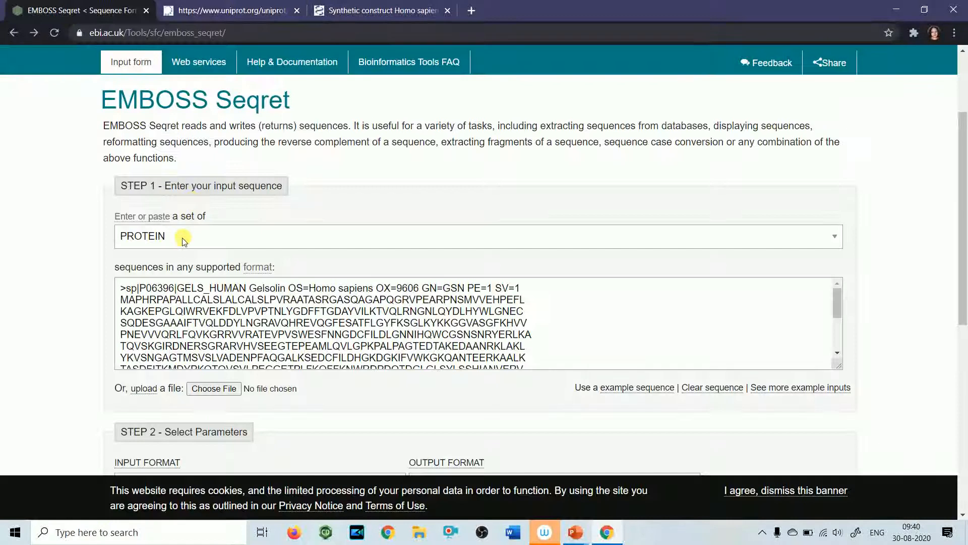
left_click(572, 363)
key("ctrl+a")
key("ctrl+v")
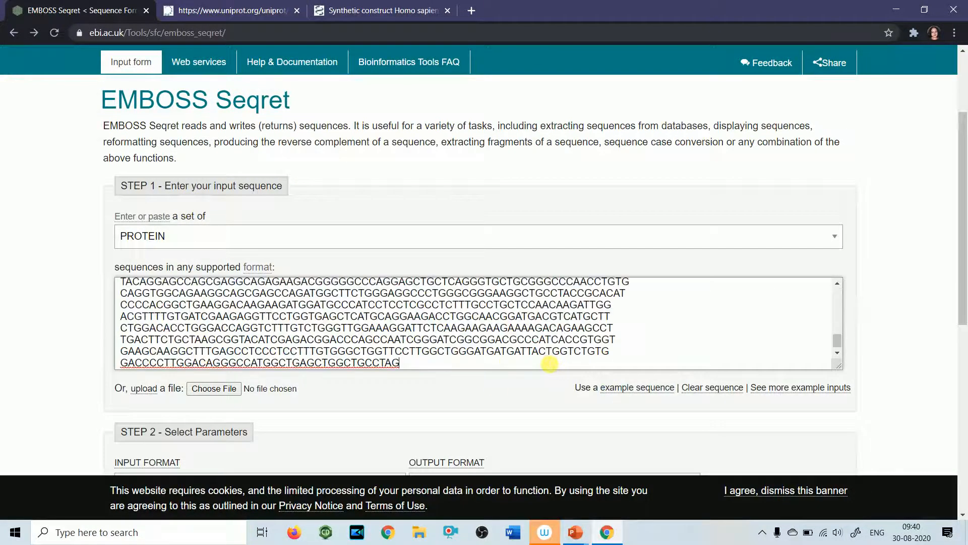
left_click(263, 239)
left_click(132, 267)
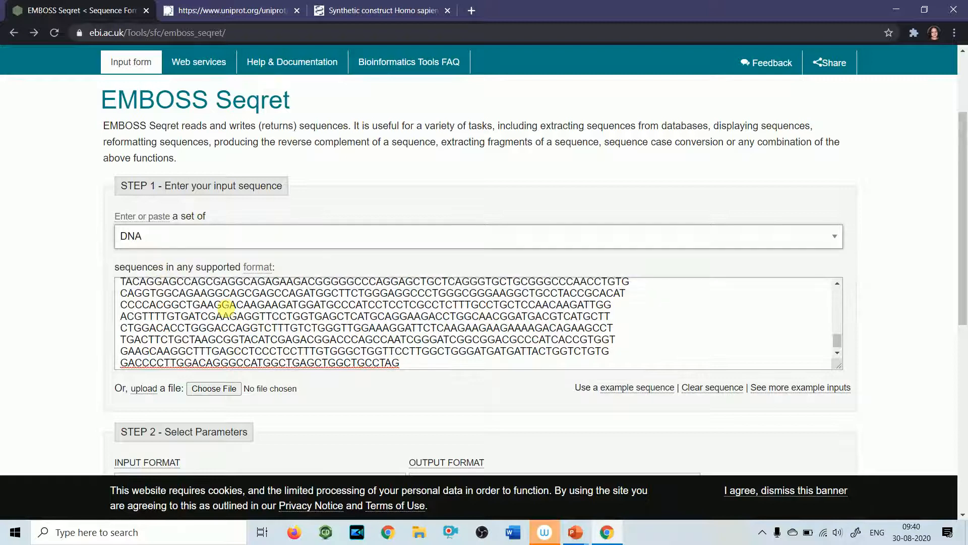
Step: Set the output format to EMBL entry format
scroll(280, 280, "down", 3)
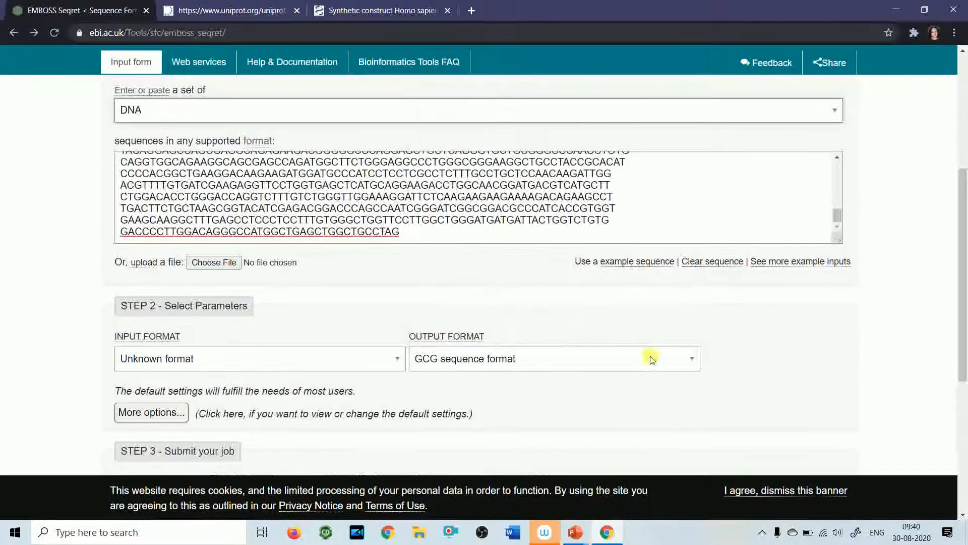
left_click(578, 359)
left_click(459, 99)
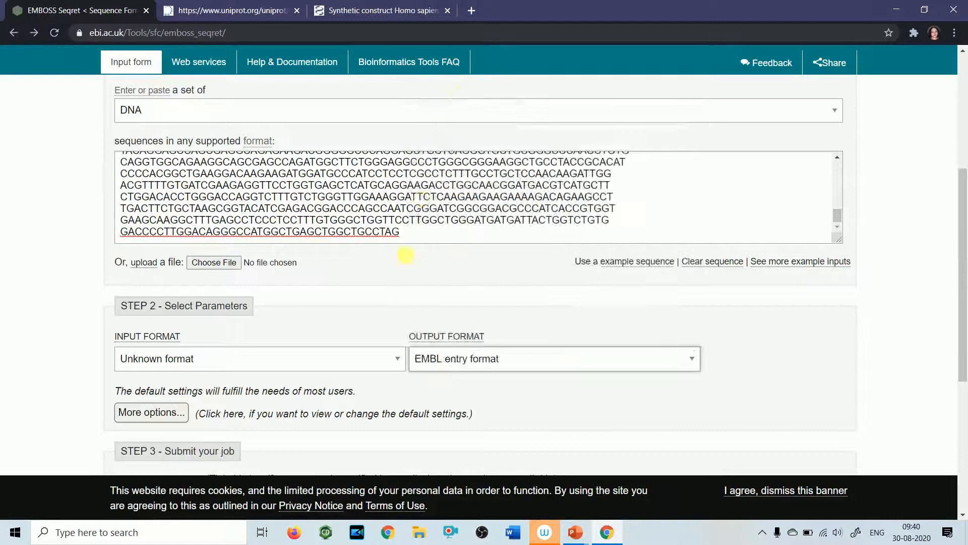
Step: Look through the other available output formats, keep EMBL entry format, and submit the conversion job
scroll(324, 356, "down", 3)
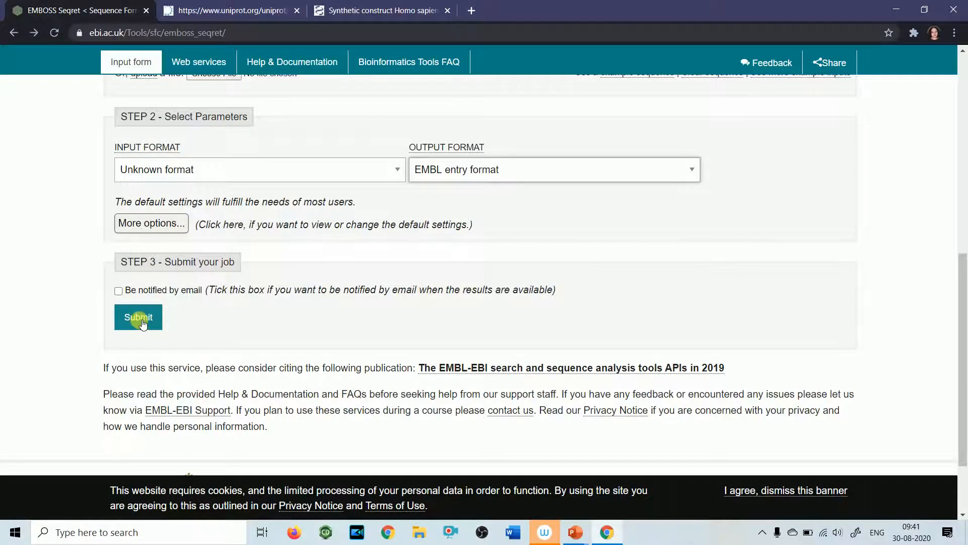
left_click(693, 168)
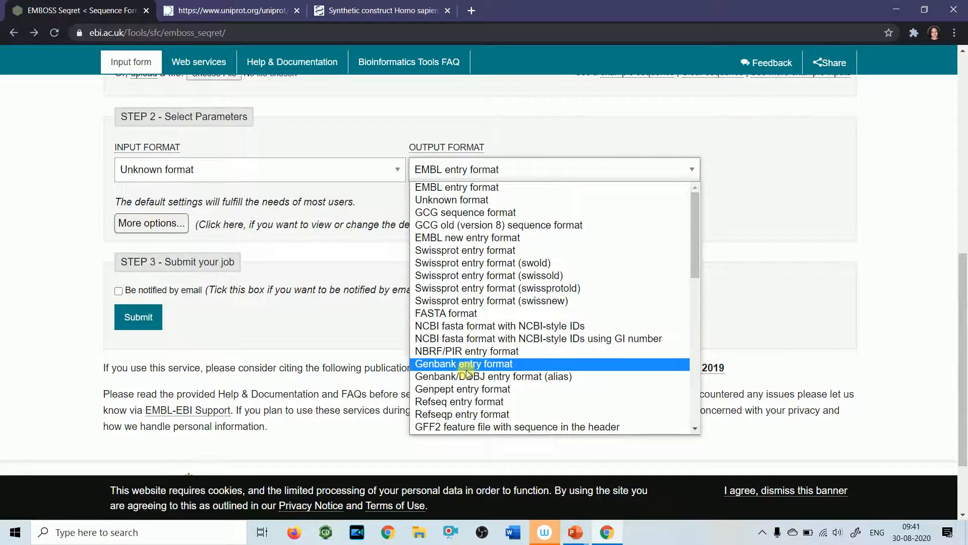
scroll(469, 373, "down", 8)
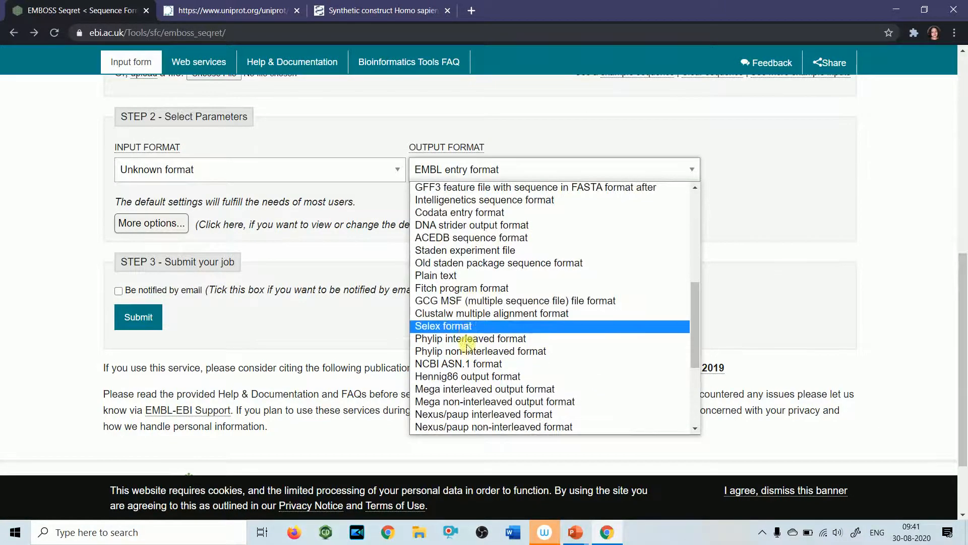
scroll(484, 389, "down", 1)
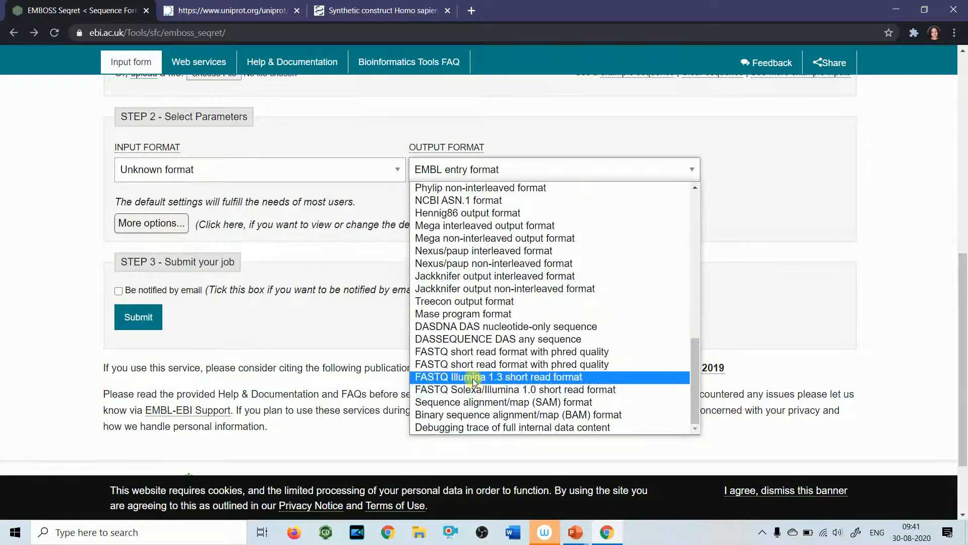
left_click(150, 322)
left_click(150, 322)
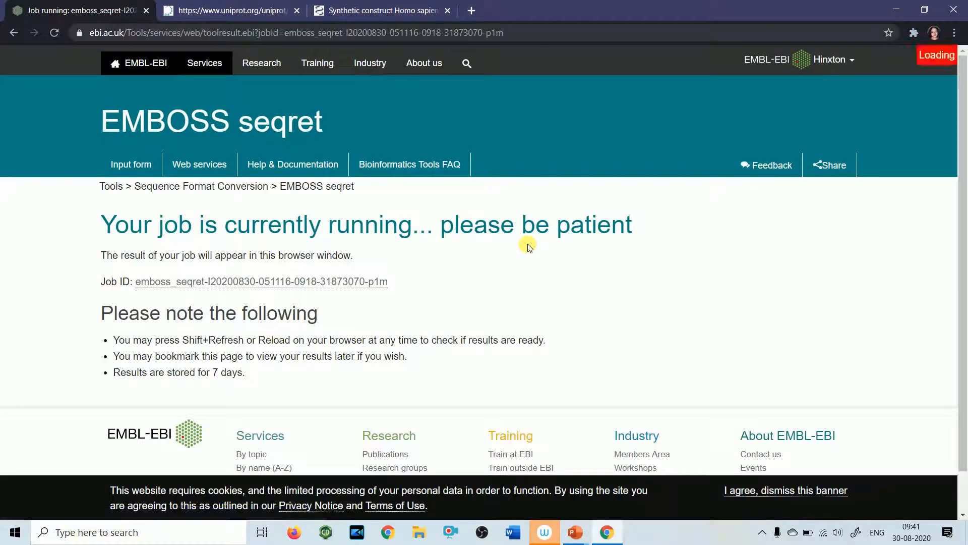
Step: Inspect the converted EMBL entry on the results page and open its downloadable raw output
scroll(401, 230, "down", 12)
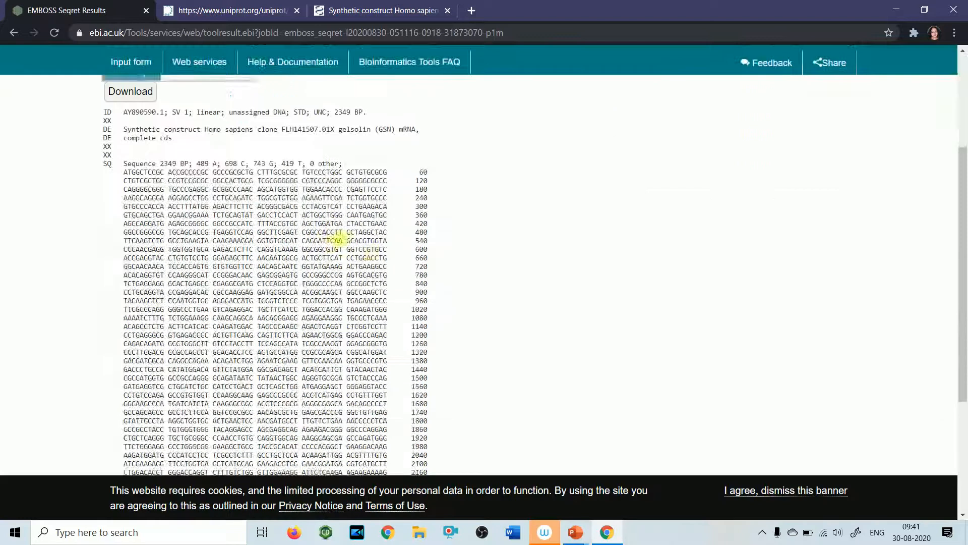
scroll(402, 227, "up", 10)
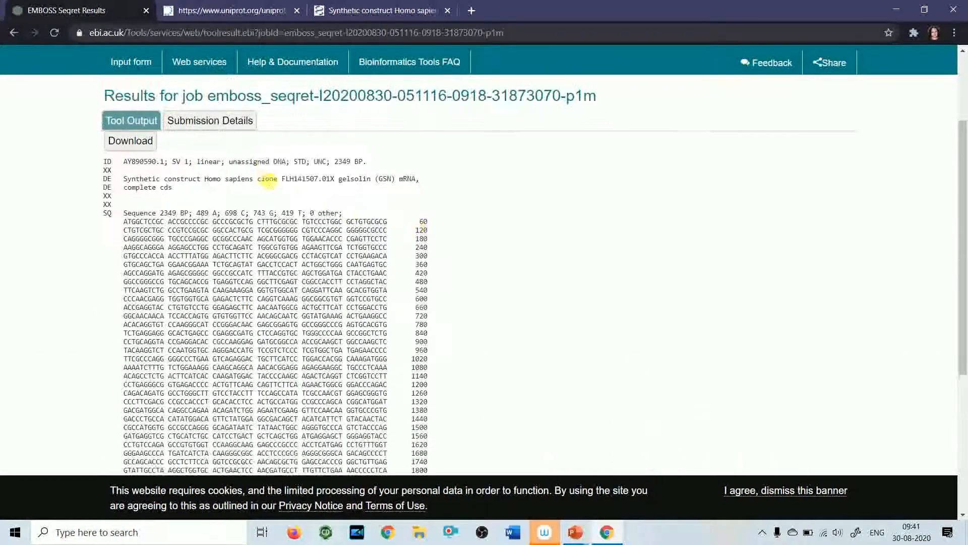
scroll(283, 197, "up", 3)
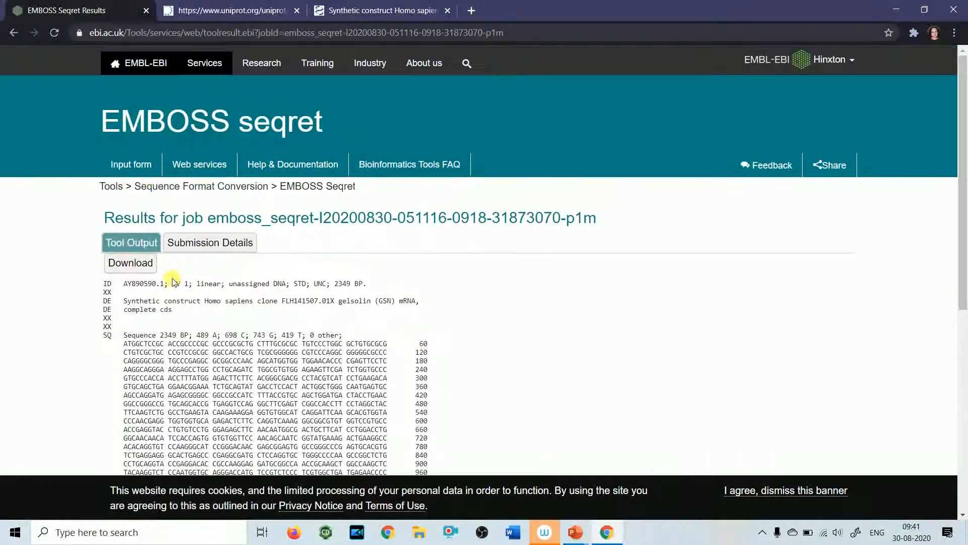
left_click(146, 263)
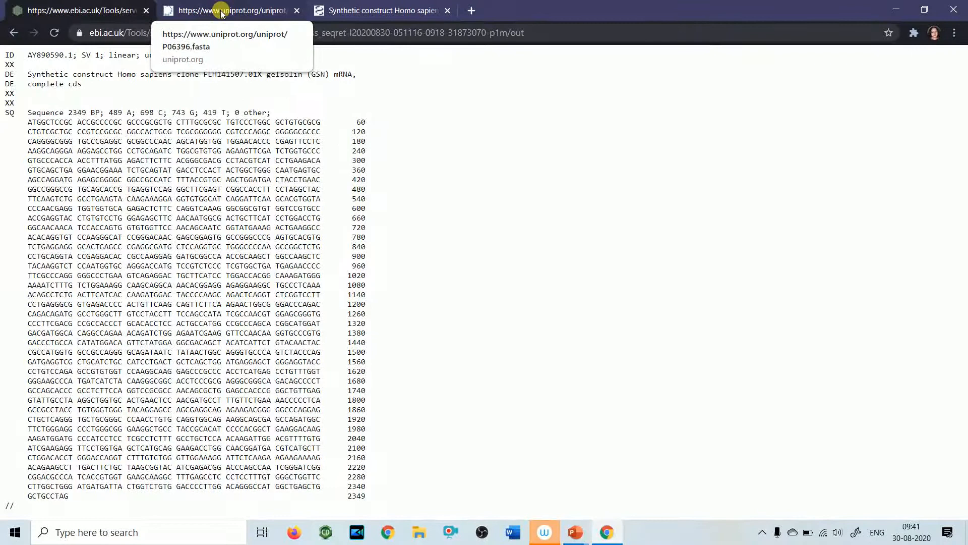
Step: Search the web for "FMTseq" in a new tab and open the BioSeq File Format Conversion page on Bioinformatics.org
left_click(471, 10)
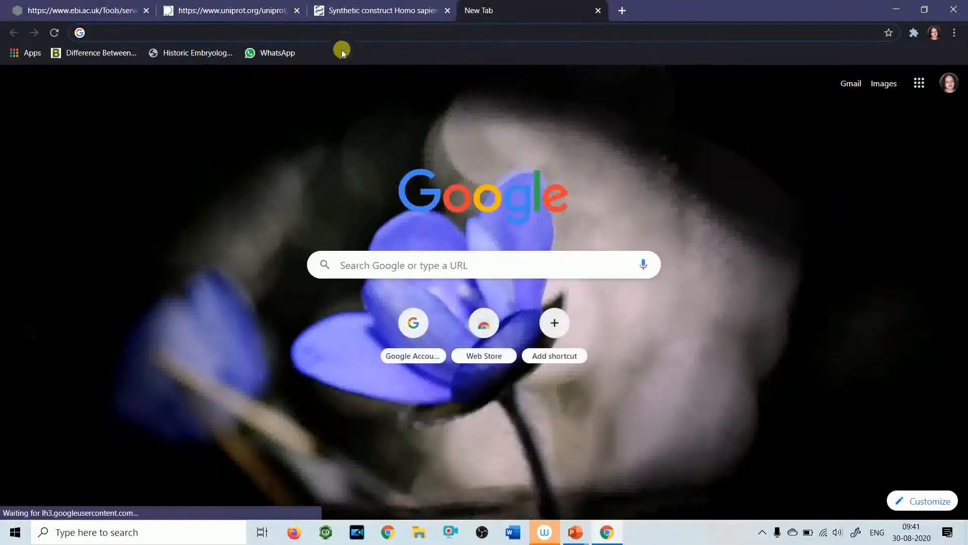
left_click(350, 35)
type("FM")
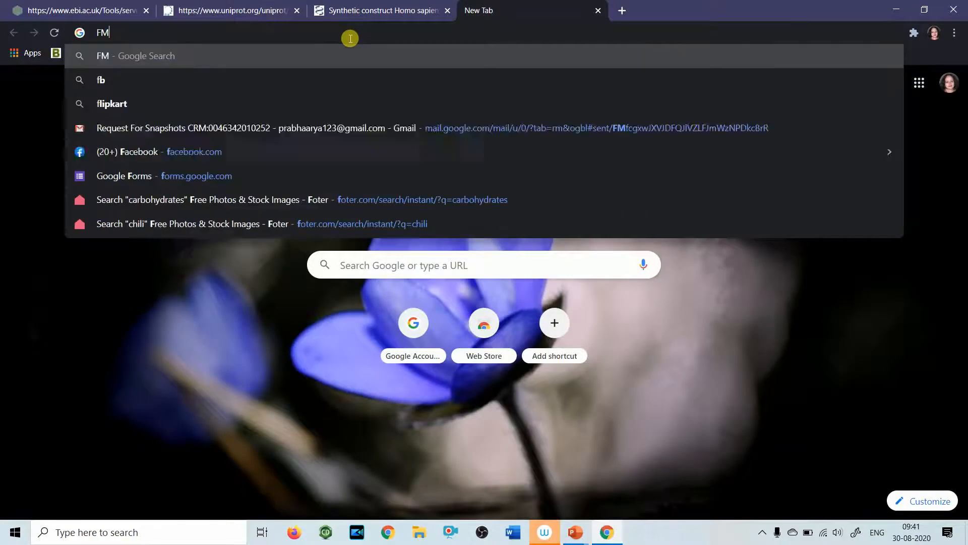
type("Tseq")
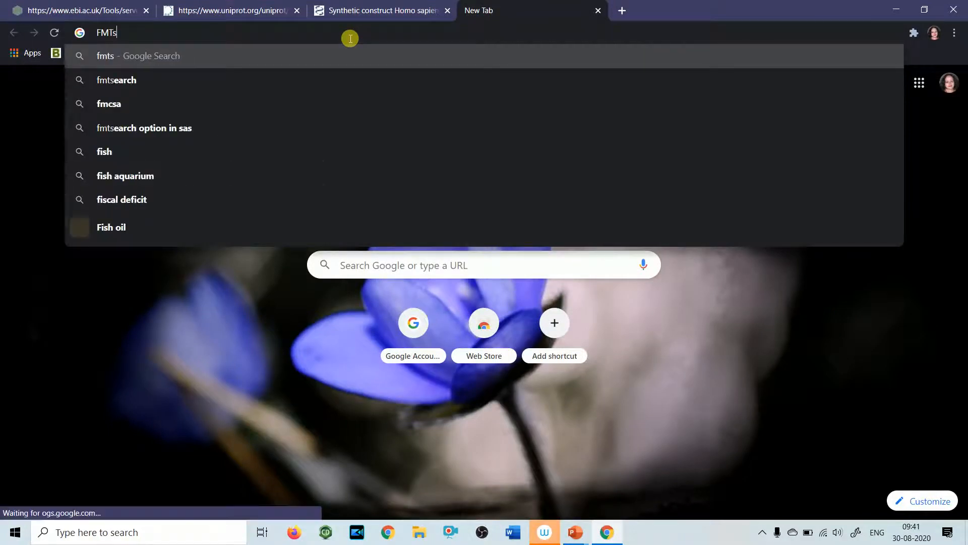
key("Return")
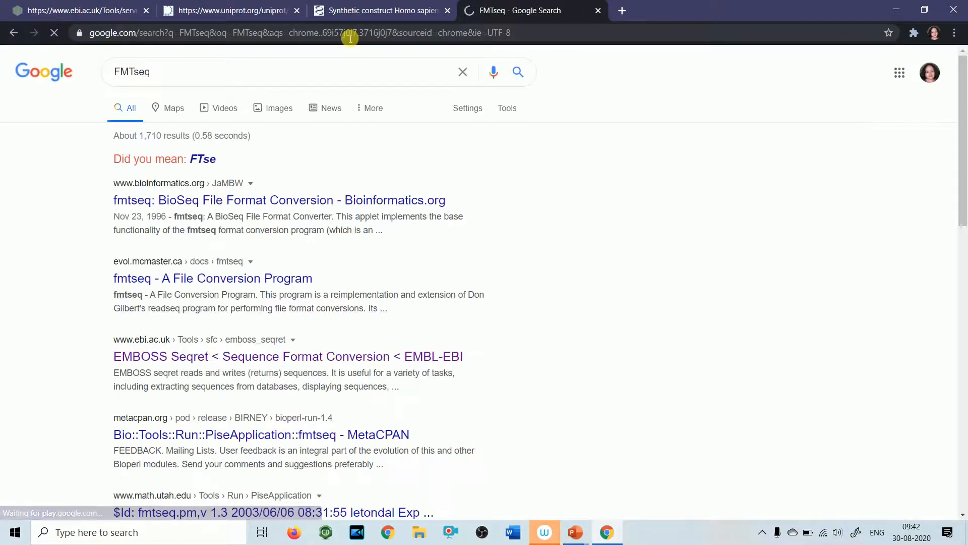
left_click(182, 201)
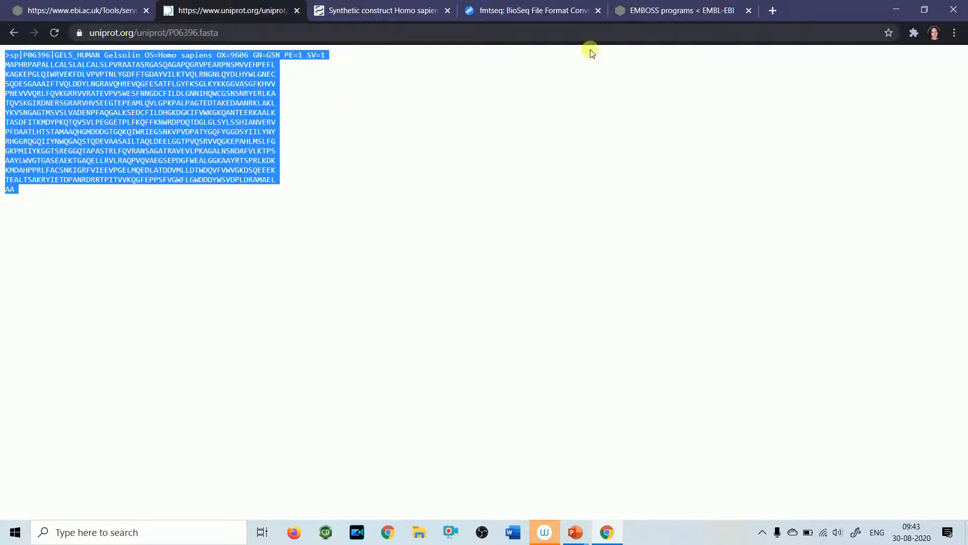
Step: Search the web for "iupac nomenclature" in a new tab
left_click(772, 10)
left_click(509, 36)
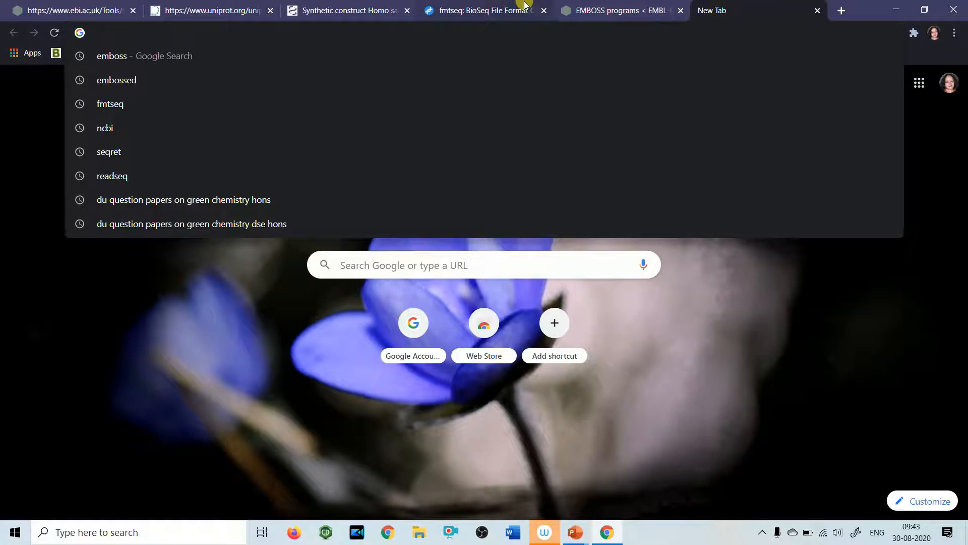
type("IU")
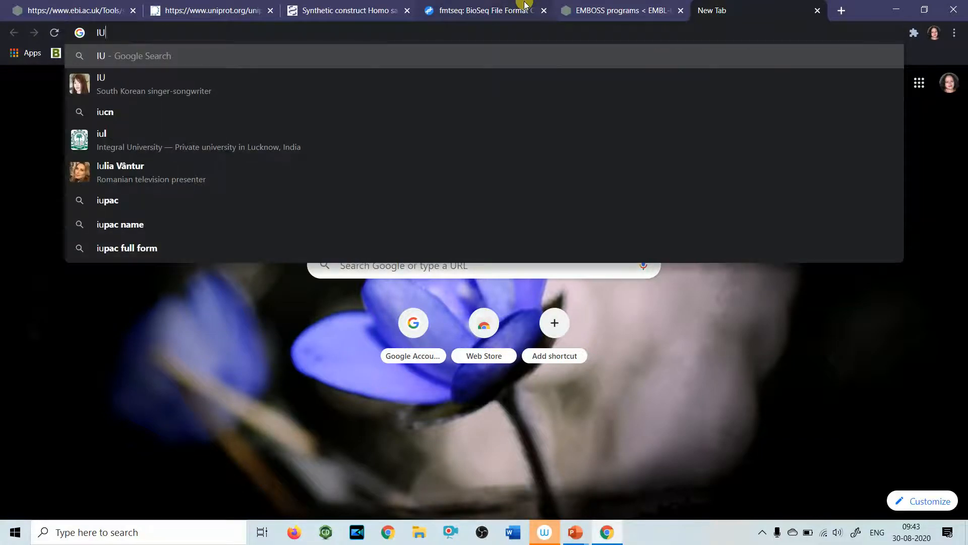
type("PAC no")
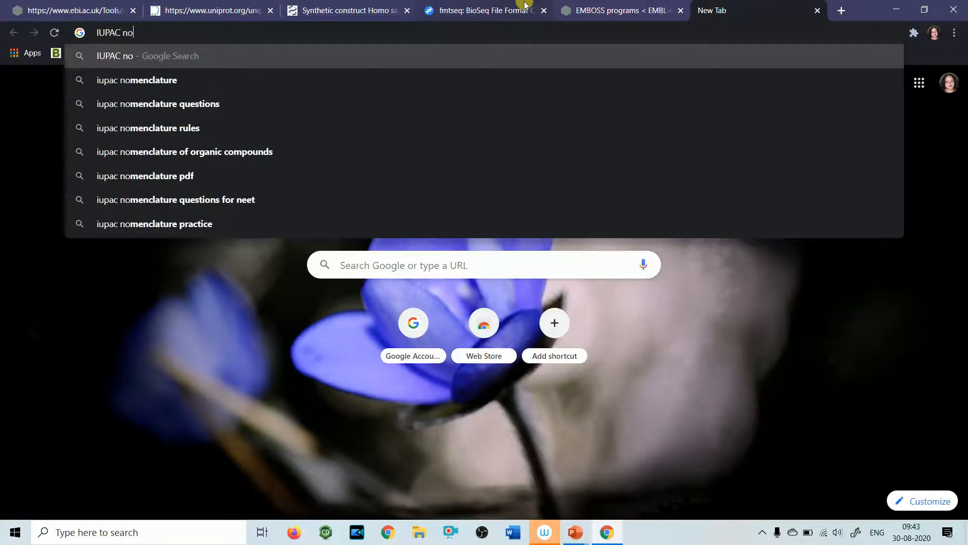
type("mencl")
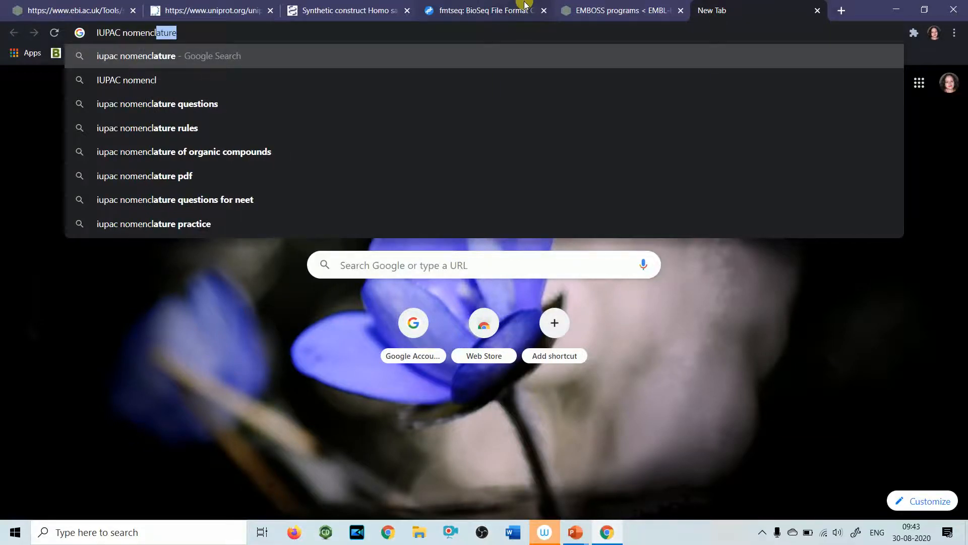
key("Return")
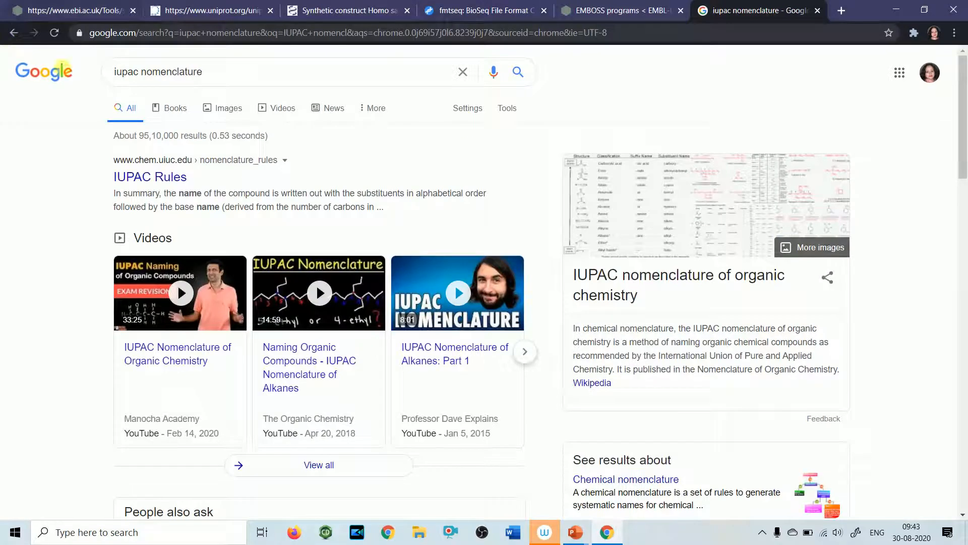
Step: Refine the search to "iupac nomenclature for amino acids and nucletides" and open the IUPAC Codes page on Bioinformatics.org
left_click(237, 81)
type("fro proteins and amn")
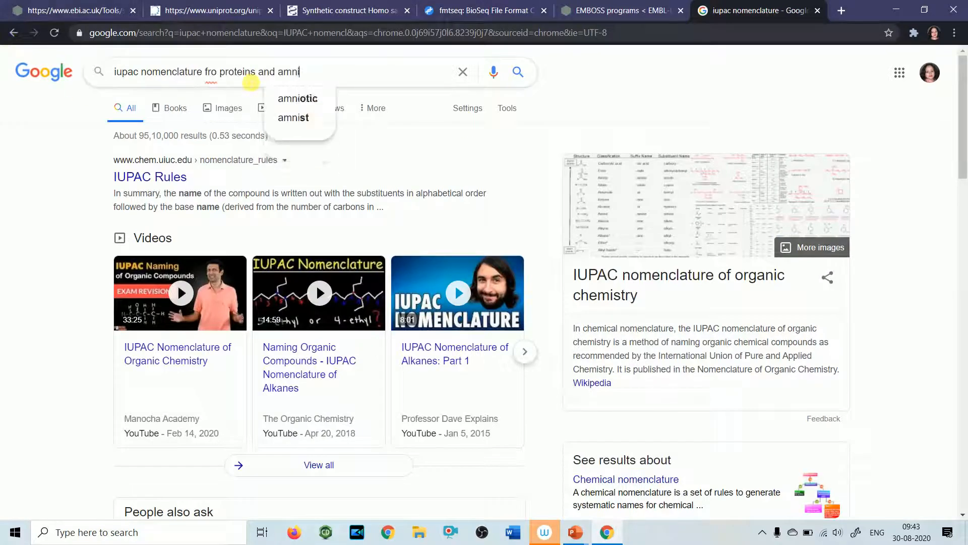
key("BackSpace")
key("BackSpace")
key("BackSpace")
type("nucle")
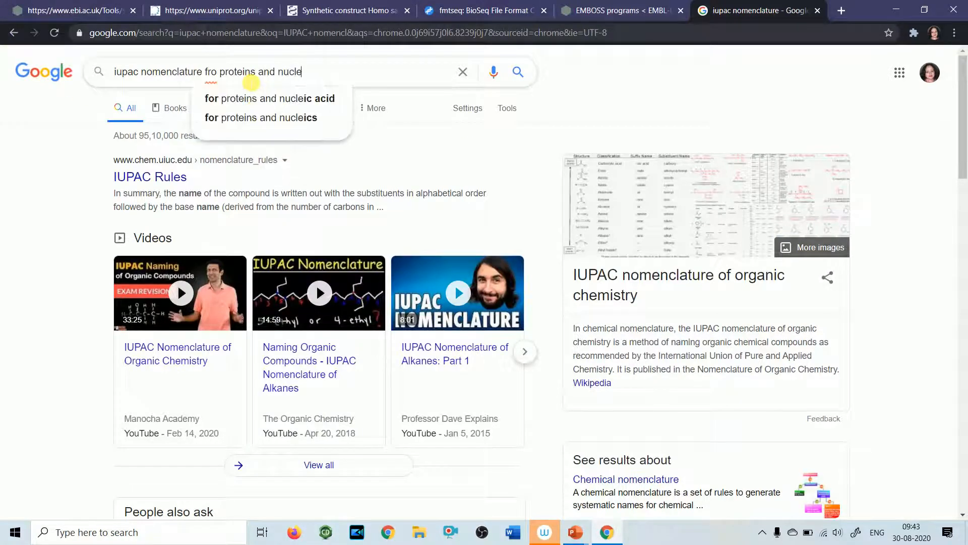
type("tides")
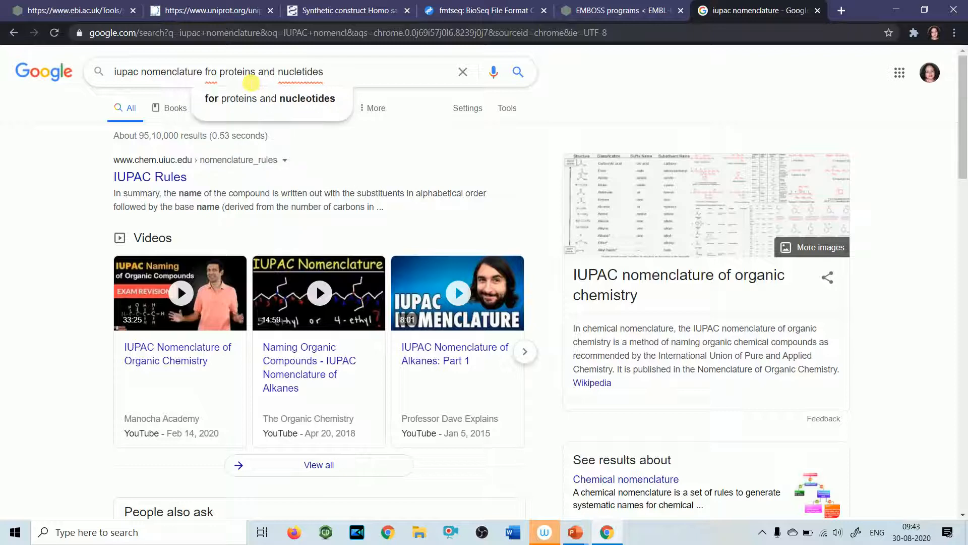
left_click_drag(256, 76, 217, 56)
type("for amino acids")
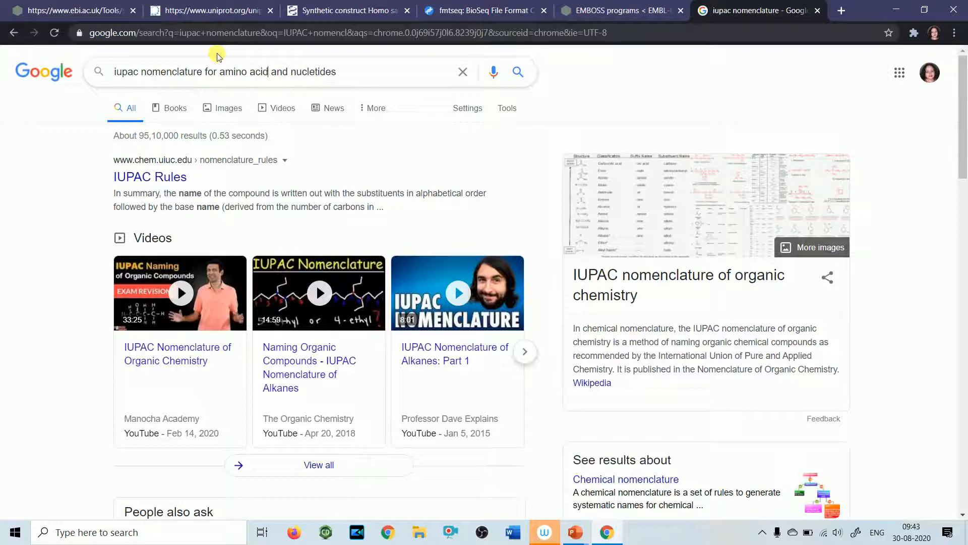
key("Return")
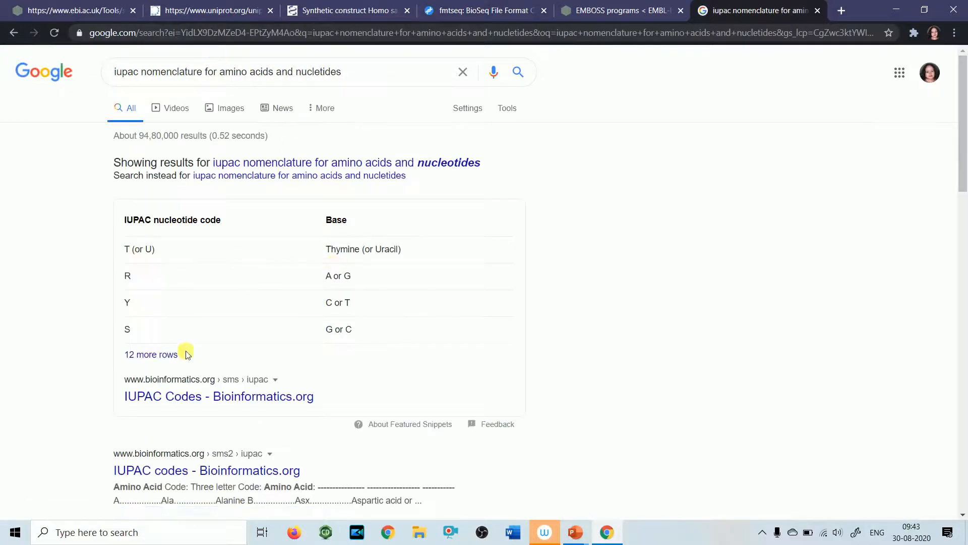
left_click(225, 400)
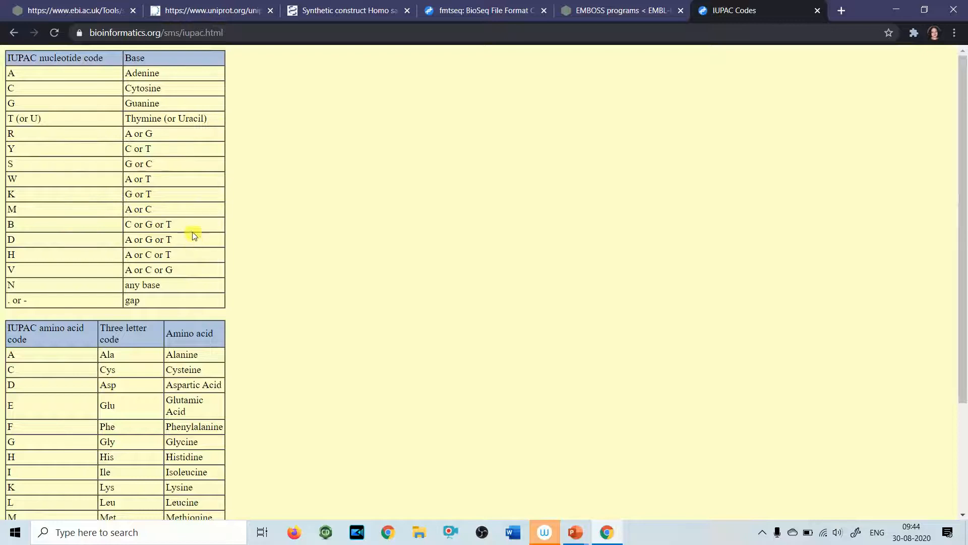
Step: Examine the IUPAC nucleotide code table and the one-letter and three-letter amino acid code table
scroll(184, 258, "down", 3)
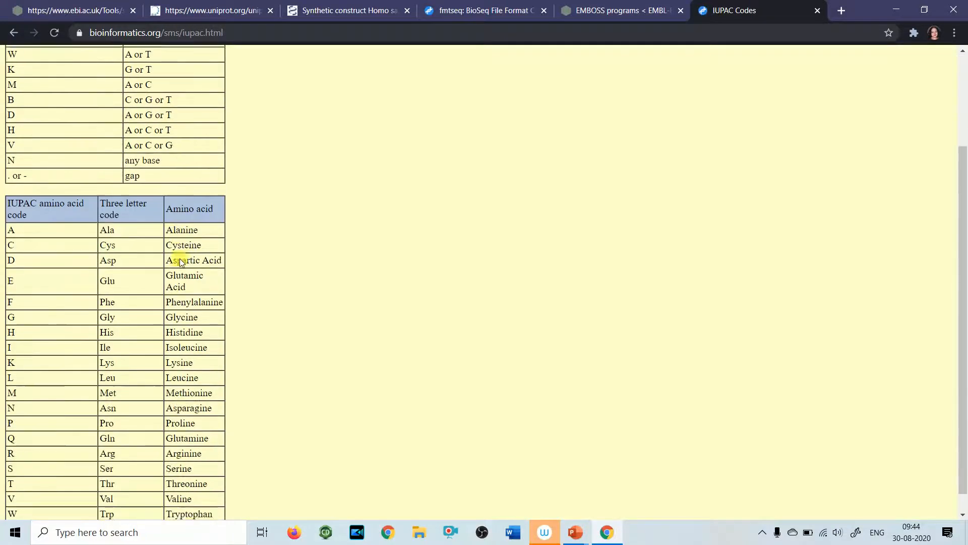
scroll(94, 229, "up", 3)
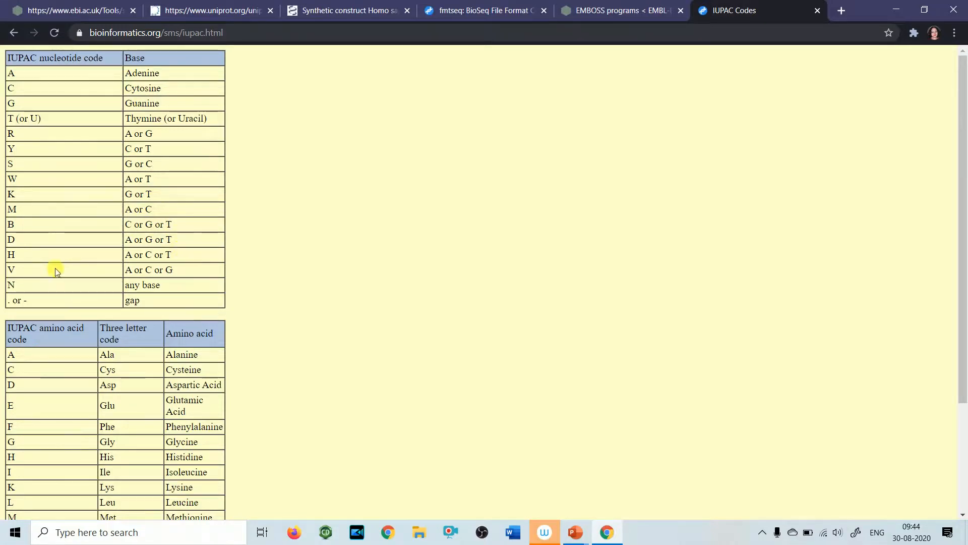
scroll(66, 267, "down", 3)
scroll(146, 247, "up", 3)
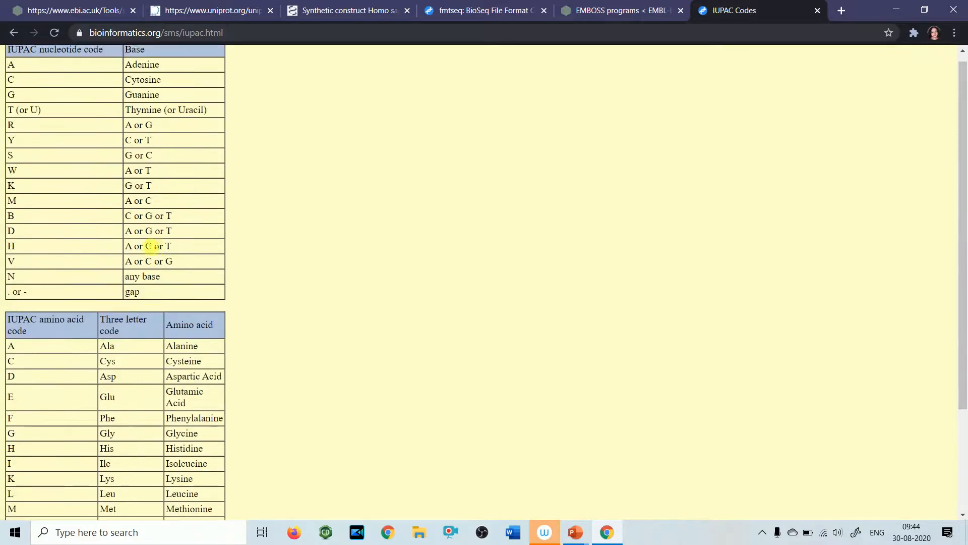
scroll(149, 248, "down", 3)
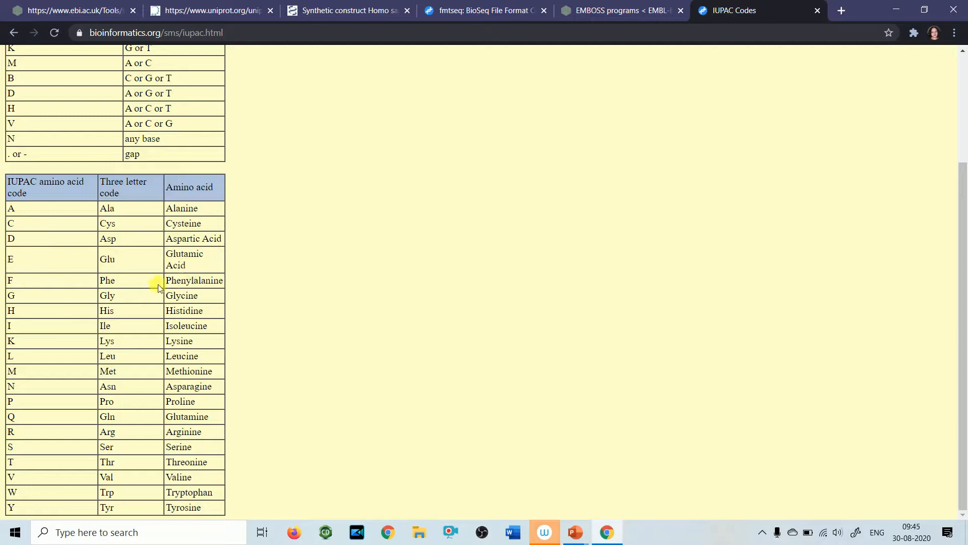
scroll(187, 331, "up", 3)
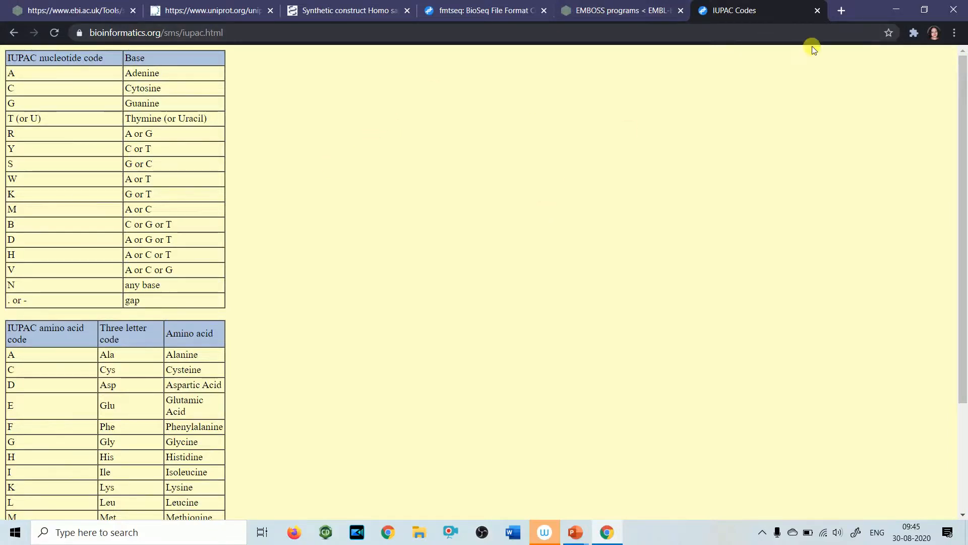
Step: Return from the raw EMBL output to the EMBOSS Seqret input form and review its sequence input and format parameters
left_click(87, 10)
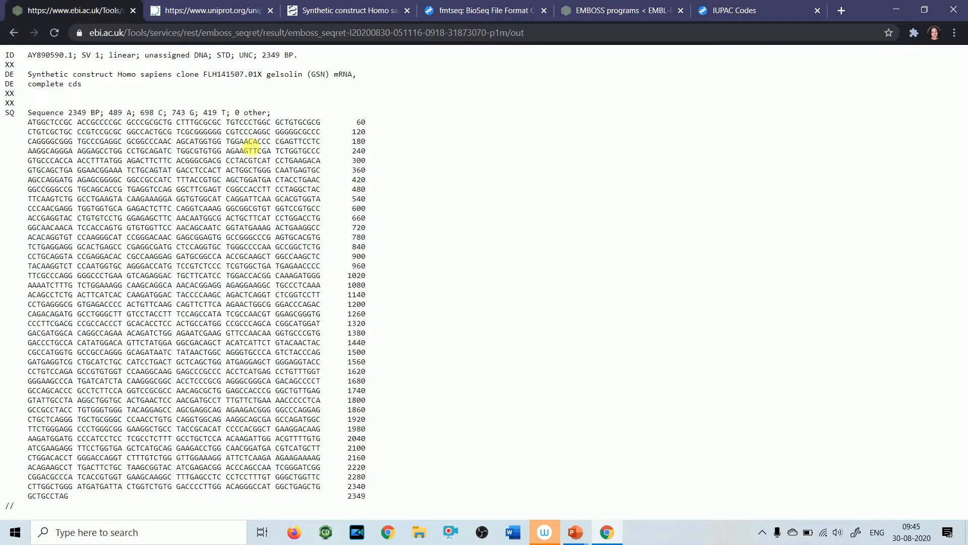
left_click(14, 32)
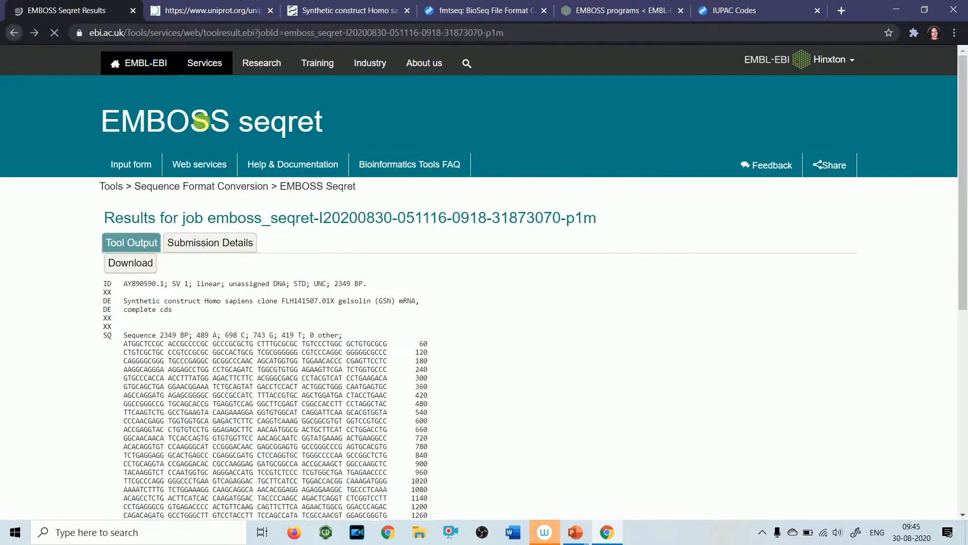
left_click(13, 32)
scroll(404, 242, "up", 10)
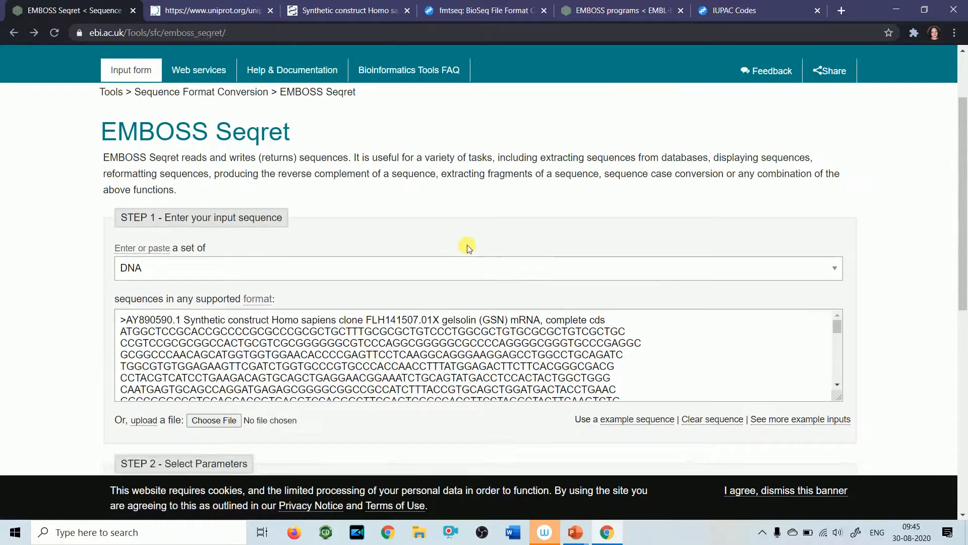
scroll(467, 247, "up", 1)
scroll(813, 311, "down", 5)
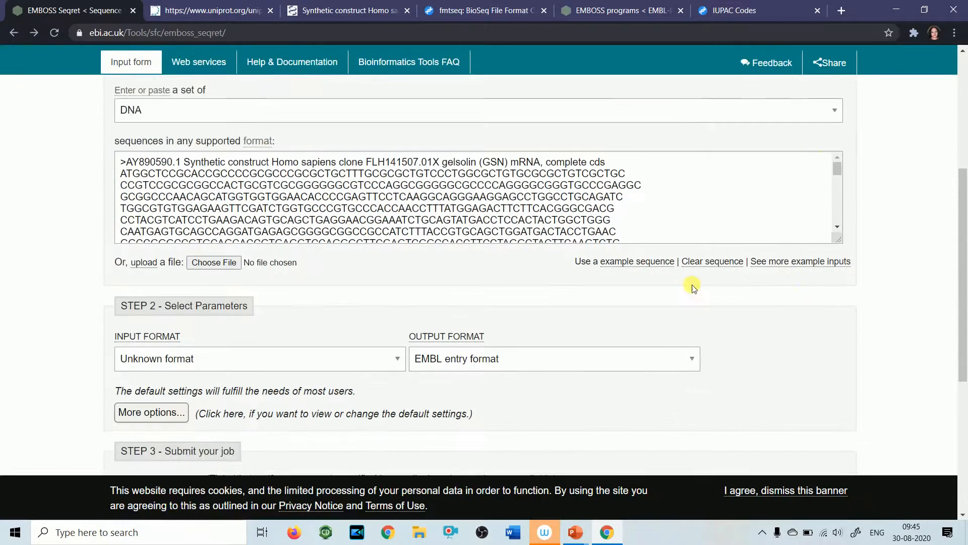